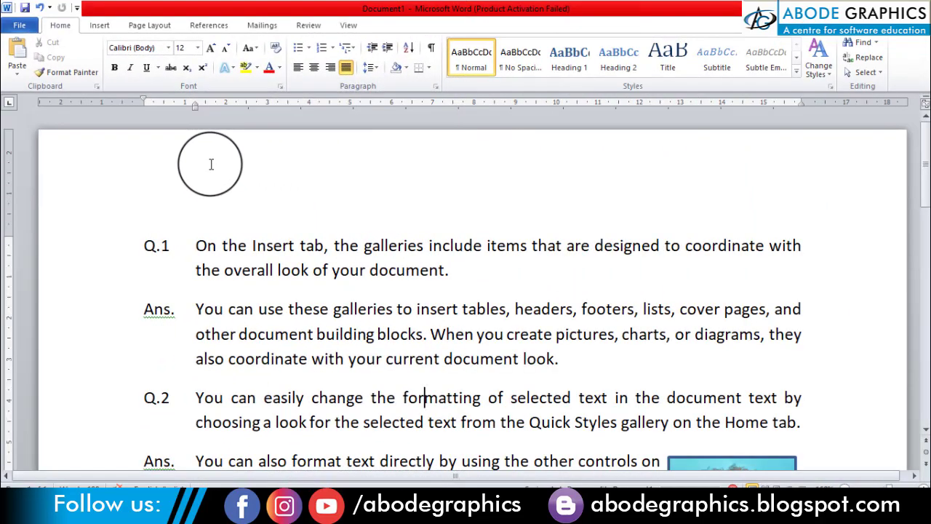
Step: Hide the document's ruler and show it again
{"action": "left_click", "coordinate": [348, 27]}
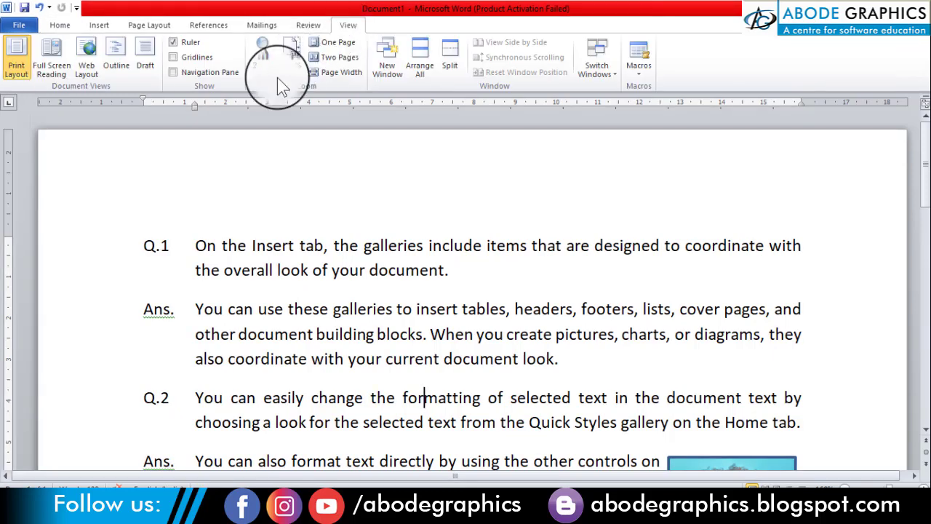
{"action": "left_click", "coordinate": [174, 43]}
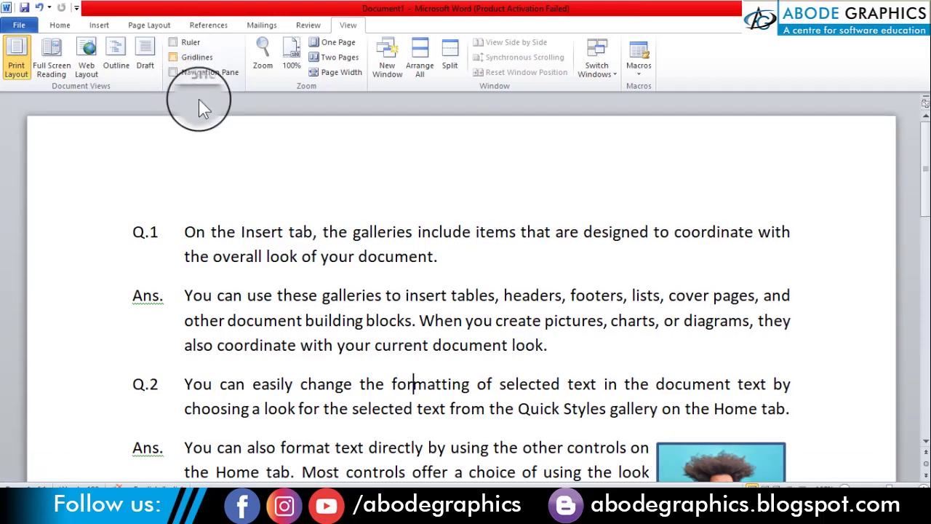
{"action": "left_click", "coordinate": [174, 42]}
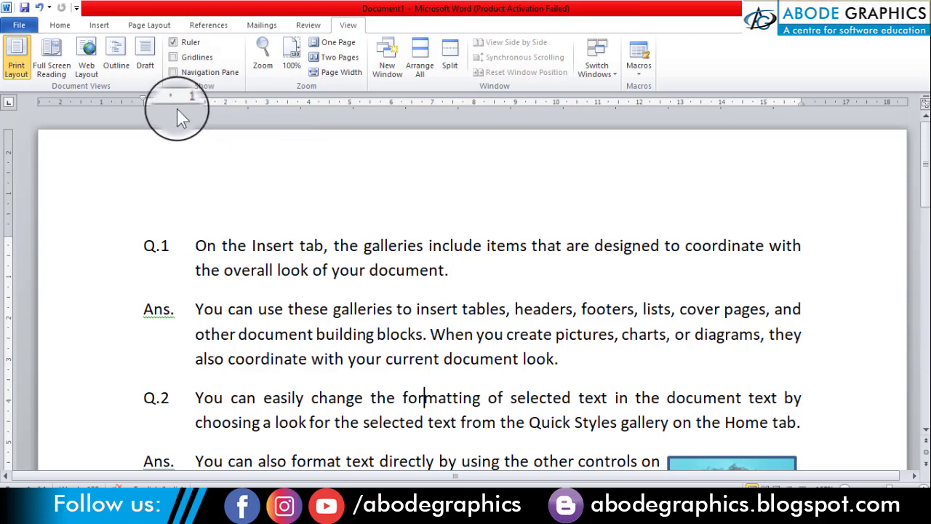
{"action": "left_click", "coordinate": [60, 25]}
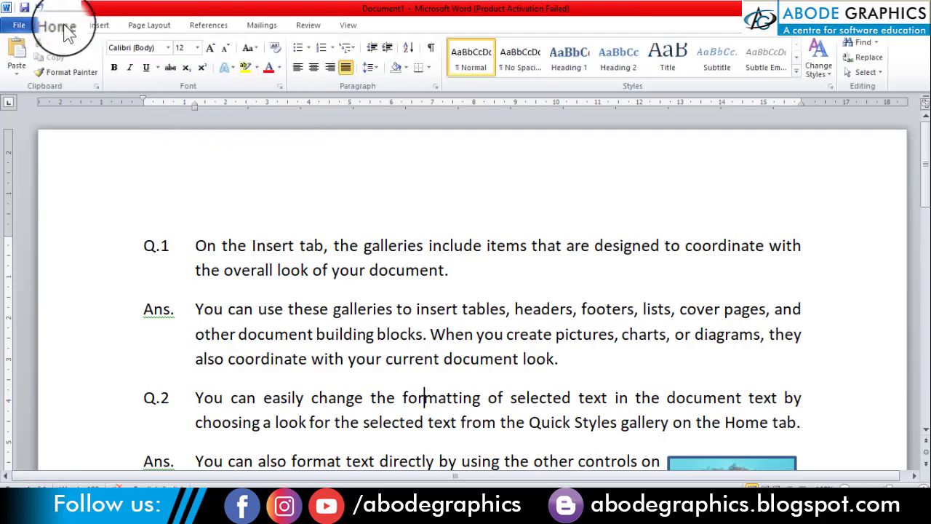
Step: Examine the Special indentation options in the paragraph settings of the Q.1 answer, leaving the settings unchanged
{"action": "left_click", "coordinate": [311, 355]}
{"action": "right_click", "coordinate": [308, 359]}
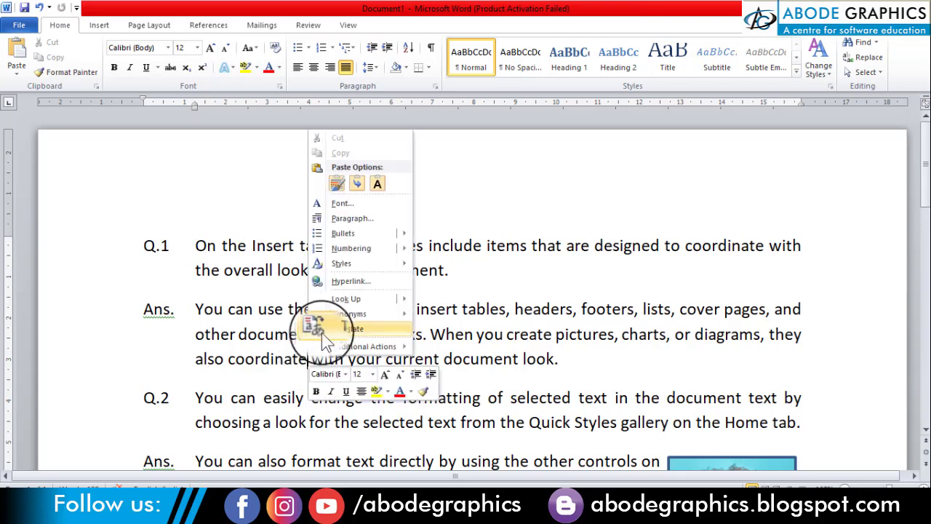
{"action": "left_click", "coordinate": [354, 218]}
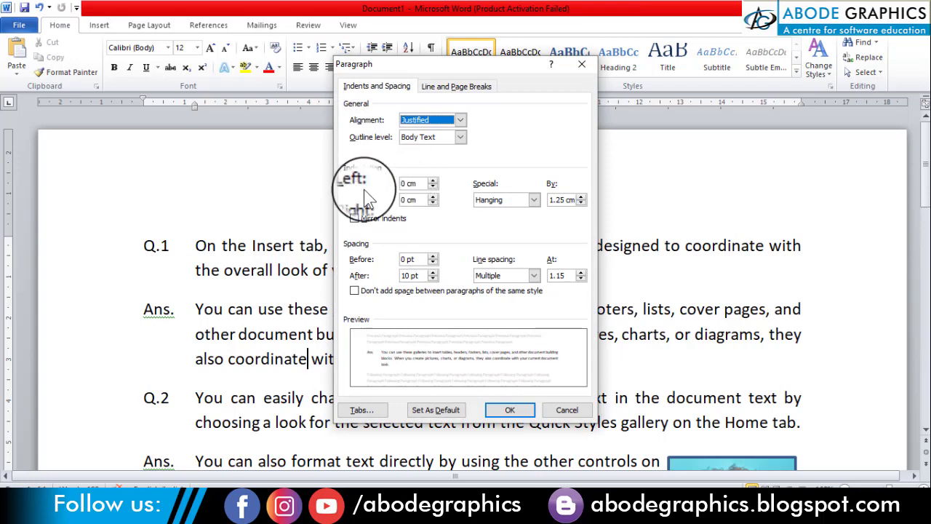
{"action": "left_click", "coordinate": [509, 199]}
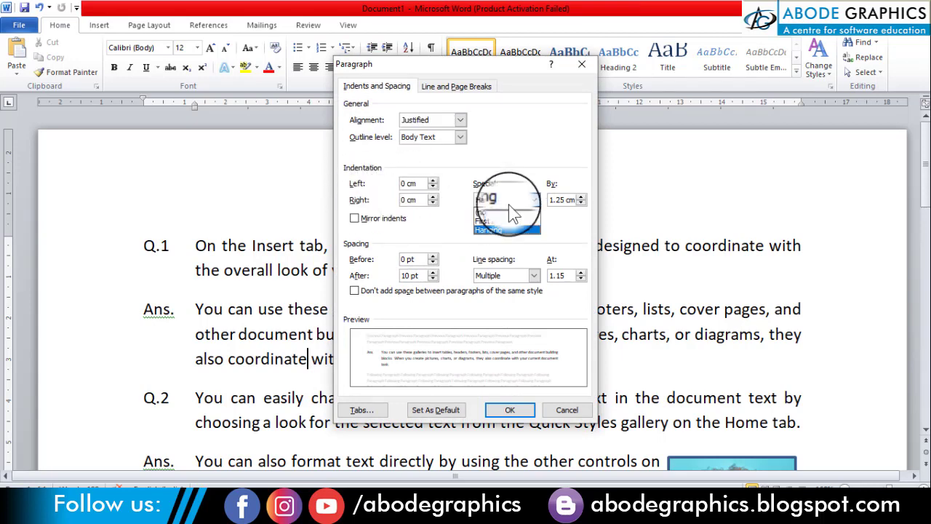
{"action": "left_click", "coordinate": [501, 168]}
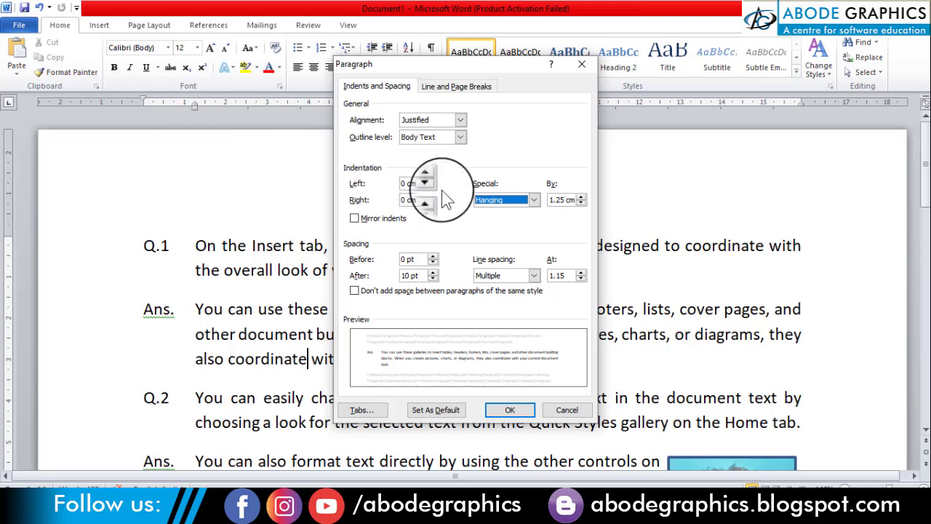
{"action": "left_click", "coordinate": [563, 409]}
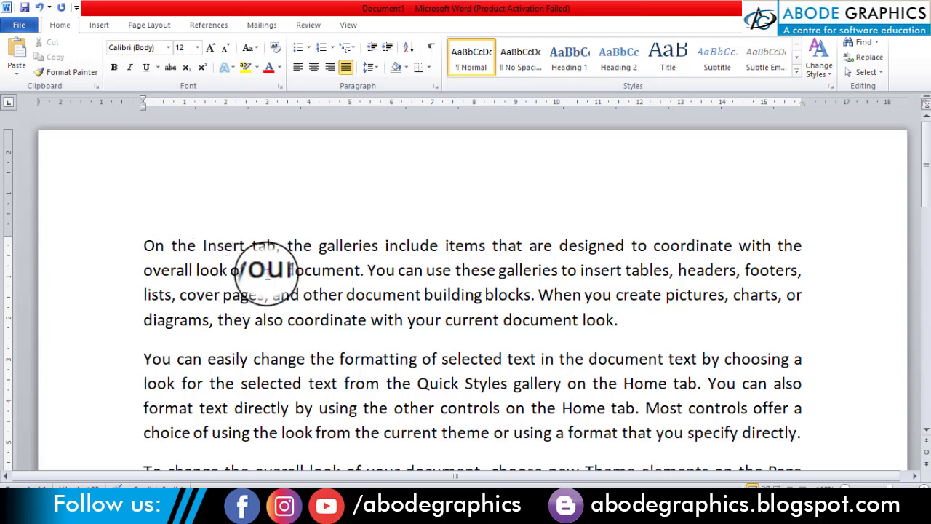
{"action": "scroll", "coordinate": [193, 294], "scroll_direction": "down", "scroll_amount": 3}
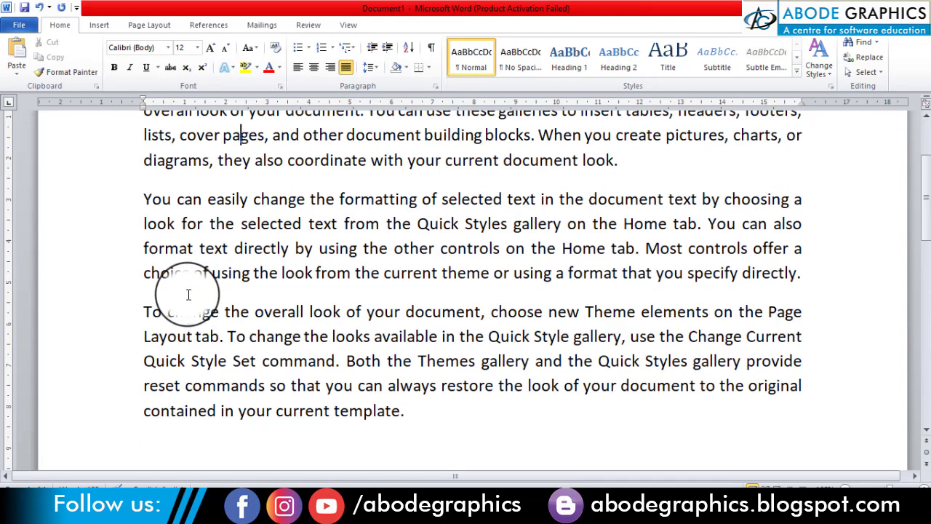
{"action": "scroll", "coordinate": [187, 295], "scroll_direction": "up", "scroll_amount": 3}
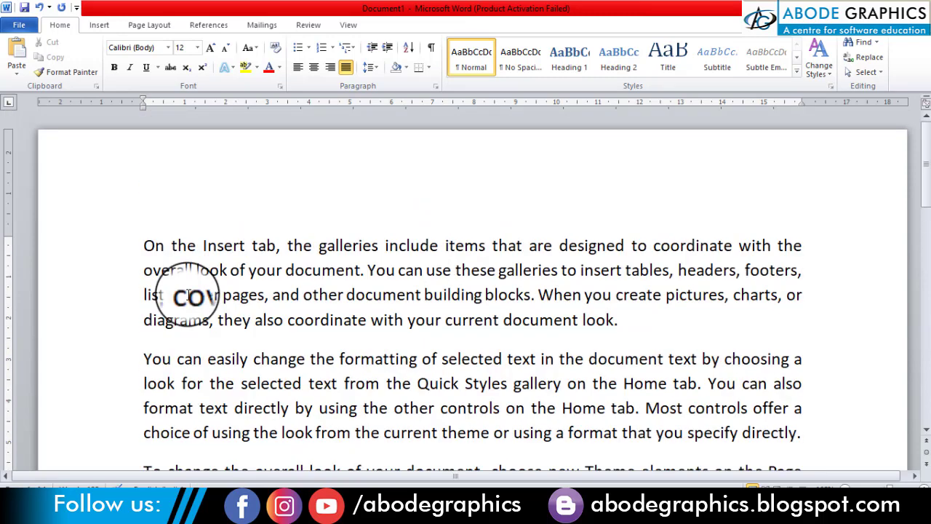
{"action": "left_click", "coordinate": [129, 283]}
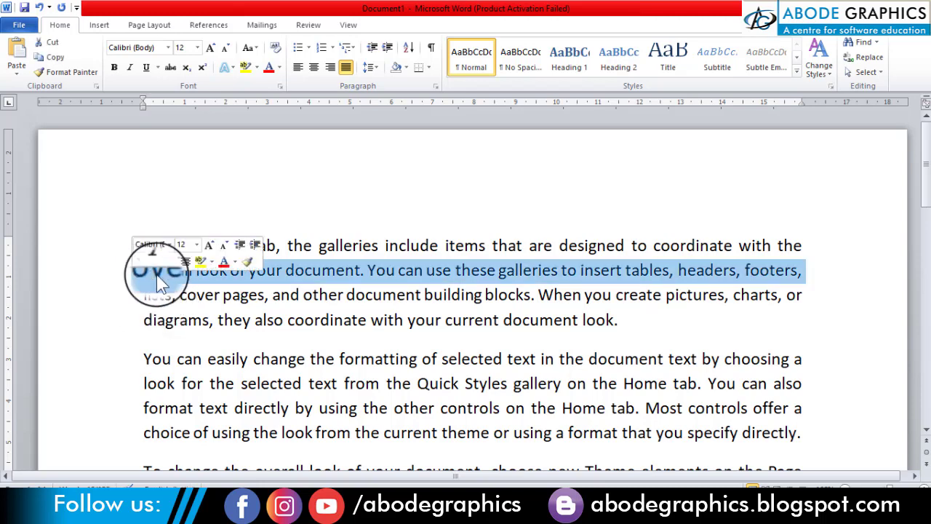
{"action": "left_click", "coordinate": [208, 291]}
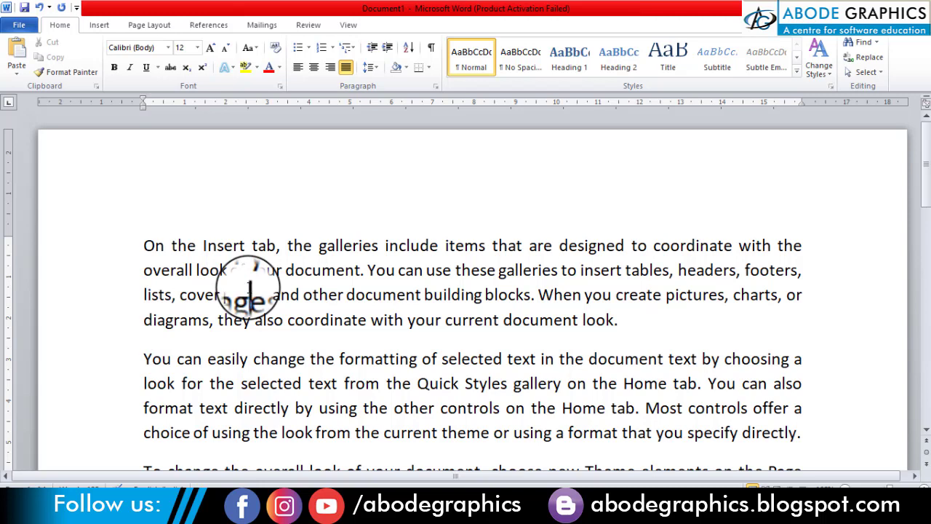
Step: Try indenting the first line of the paragraph beginning "On the Insert tab" with a tab, twice, removing it each time
{"action": "left_click", "coordinate": [143, 245]}
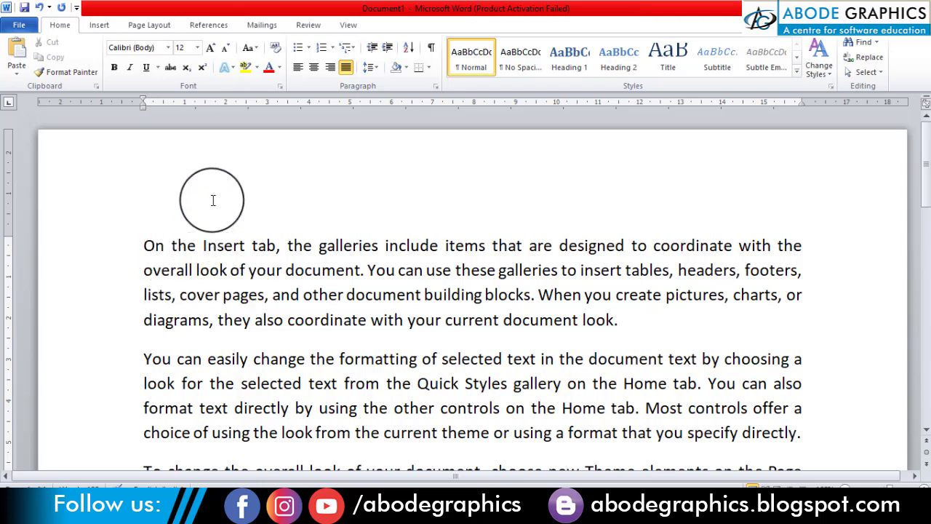
{"action": "key", "text": "Tab"}
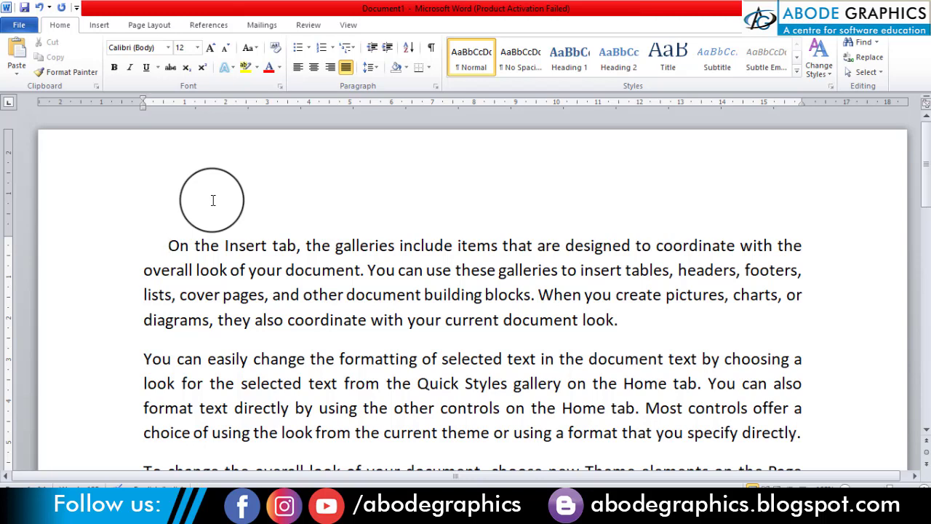
{"action": "key", "text": "BackSpace"}
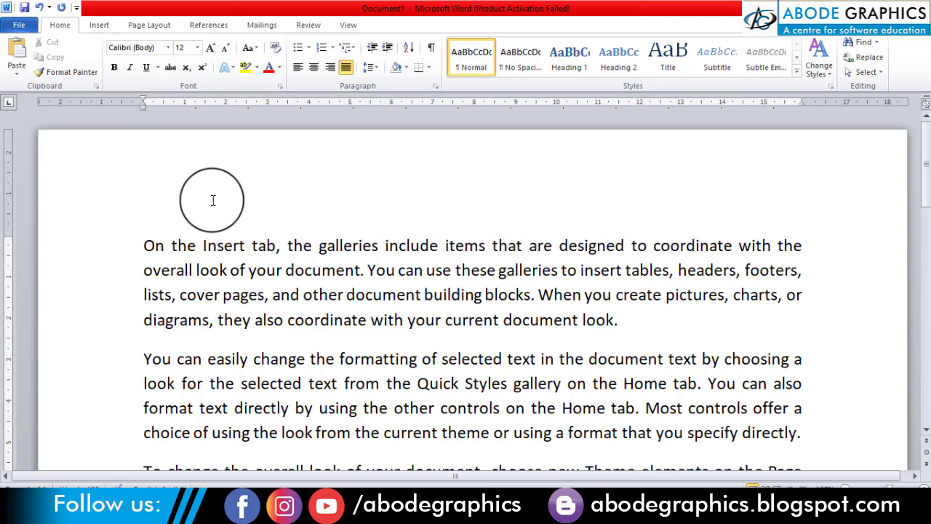
{"action": "key", "text": "Tab"}
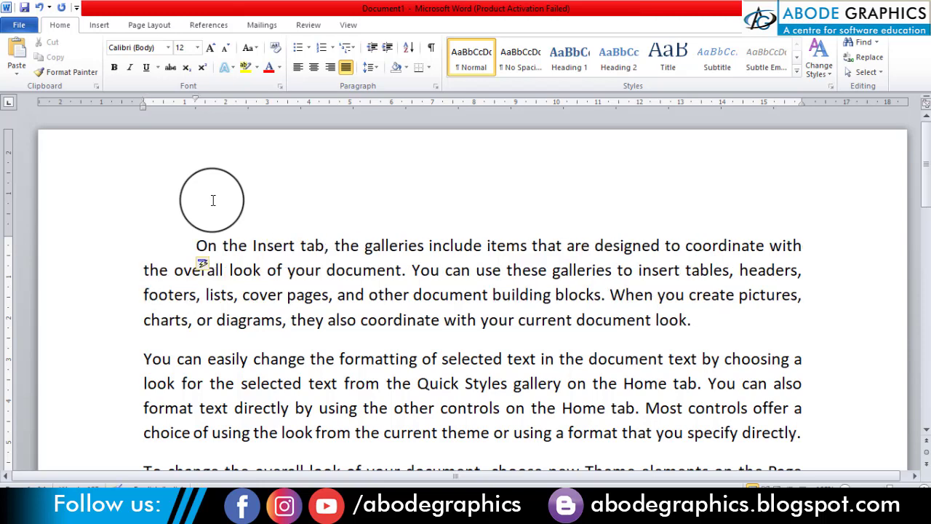
{"action": "key", "text": "BackSpace"}
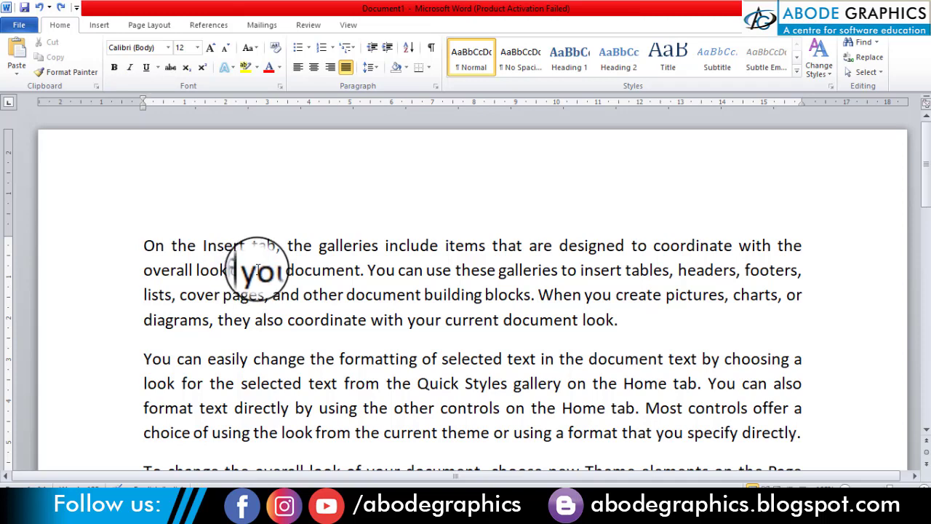
Step: Give the paragraph beginning "On the Insert tab" a first-line indent of about 1 cm using the ruler
{"action": "left_click_drag", "start_coordinate": [144, 245], "coordinate": [320, 310]}
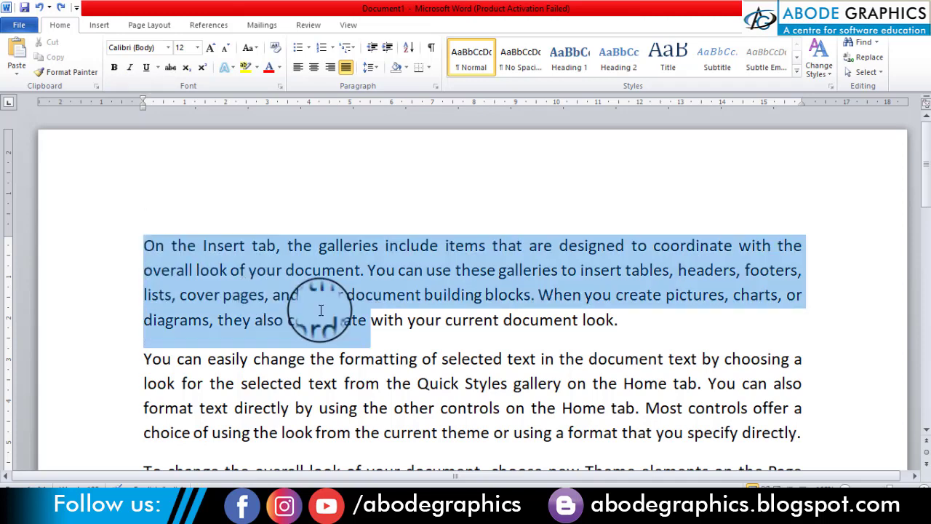
{"action": "left_click", "coordinate": [310, 270]}
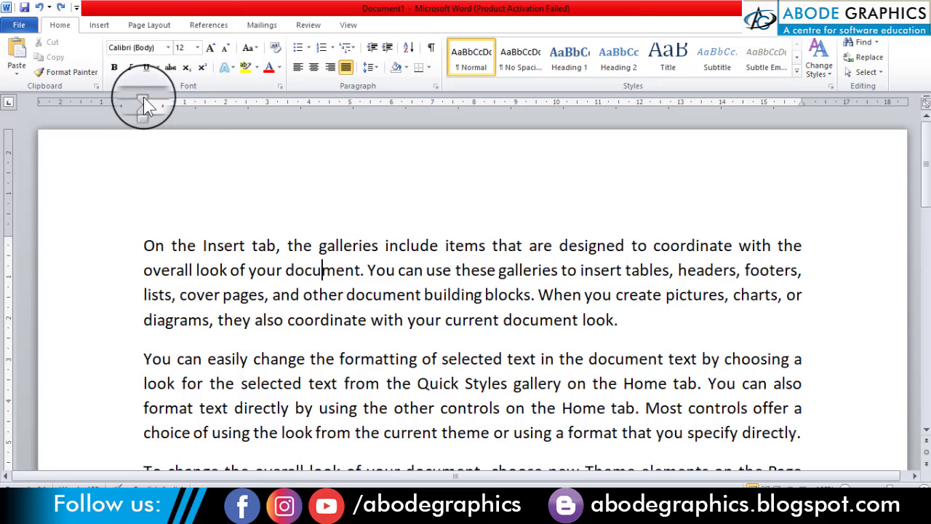
{"action": "left_click_drag", "start_coordinate": [144, 97], "coordinate": [184, 99]}
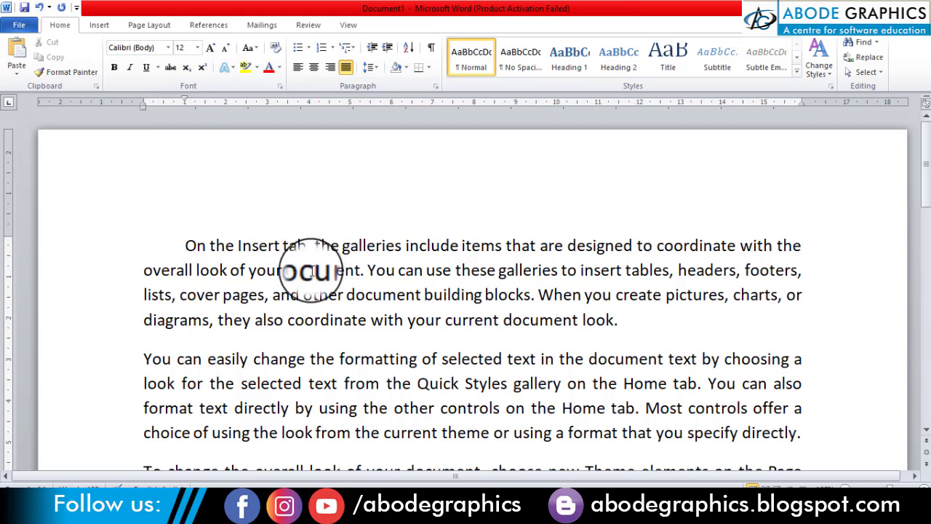
Step: Give all three paragraphs a first-line indent of about 0.75 cm using the ruler
{"action": "scroll", "coordinate": [313, 269], "scroll_direction": "down", "scroll_amount": 1}
{"action": "left_click_drag", "start_coordinate": [286, 216], "coordinate": [368, 443]}
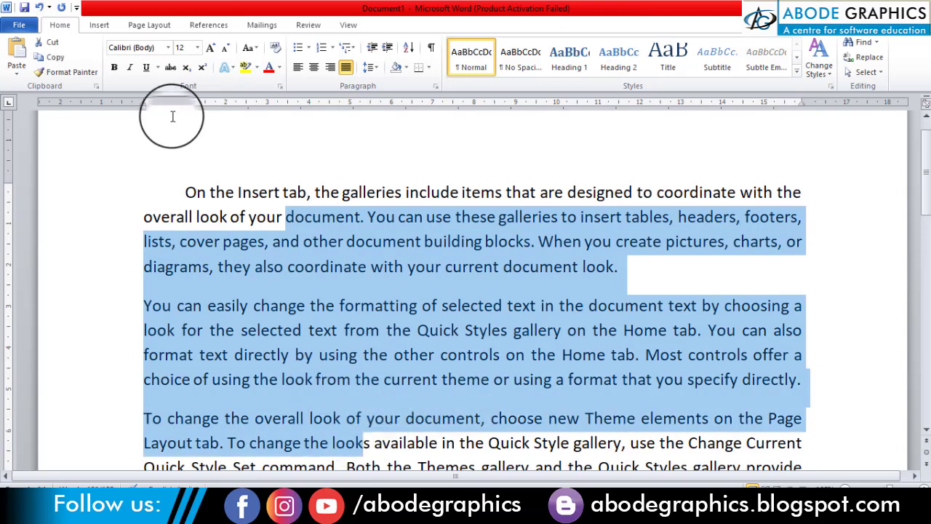
{"action": "mouse_move", "coordinate": [141, 100]}
{"action": "left_mouse_down"}
{"action": "mouse_move", "coordinate": [183, 103]}
{"action": "mouse_move", "coordinate": [174, 108]}
{"action": "mouse_move", "coordinate": [180, 98]}
{"action": "mouse_move", "coordinate": [175, 104]}
{"action": "left_mouse_up"}
{"action": "left_click", "coordinate": [243, 267]}
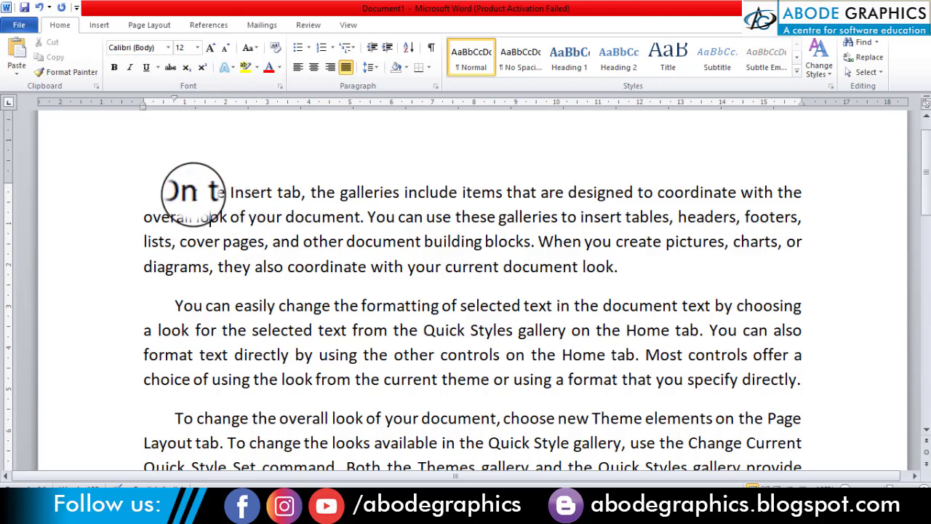
Step: Undo the last two first-line indent changes
{"action": "left_click", "coordinate": [172, 193]}
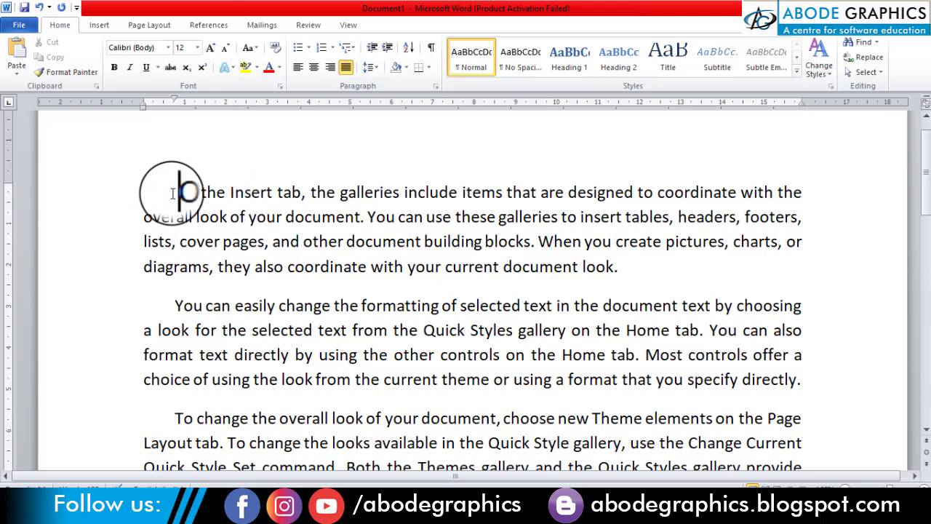
{"action": "left_click", "coordinate": [153, 240]}
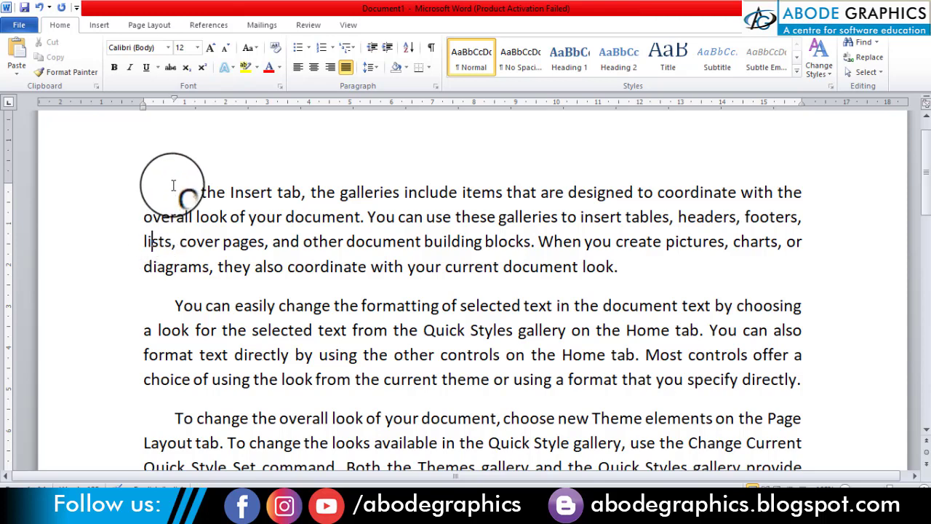
{"action": "key", "text": "ctrl+z"}
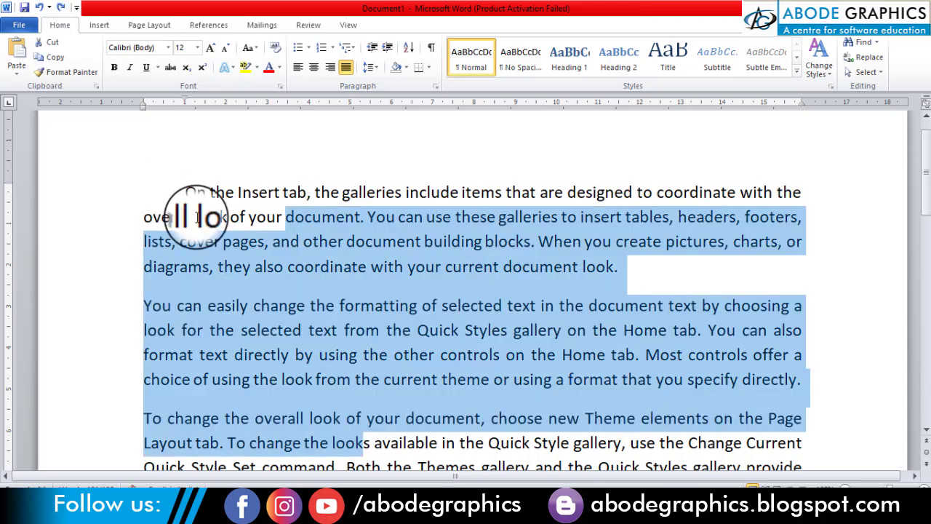
{"action": "key", "text": "ctrl+z"}
Step: Try a hanging indent of about 2 cm on all three paragraphs using the ruler, and undo it
{"action": "left_click_drag", "start_coordinate": [207, 216], "coordinate": [218, 442]}
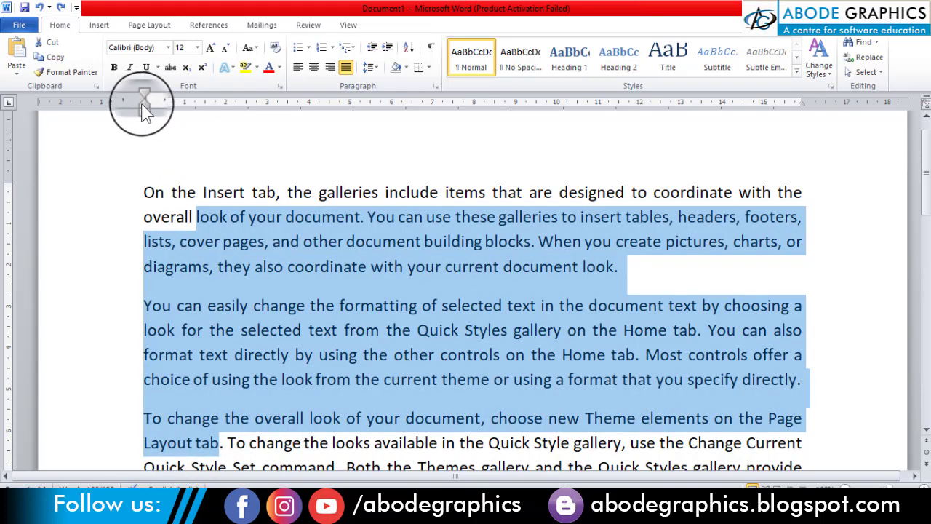
{"action": "left_click_drag", "start_coordinate": [143, 103], "coordinate": [225, 106]}
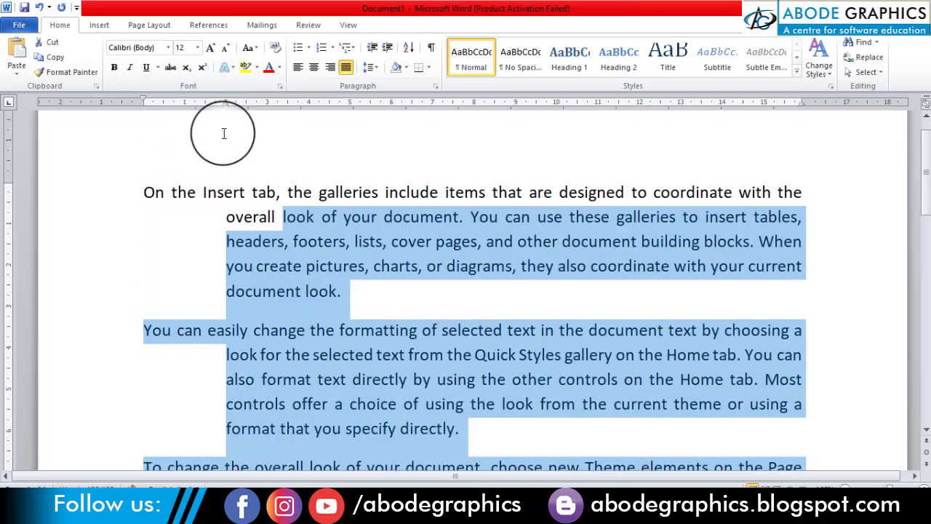
{"action": "left_click", "coordinate": [245, 289]}
{"action": "scroll", "coordinate": [248, 291], "scroll_direction": "down", "scroll_amount": 2}
{"action": "scroll", "coordinate": [246, 300], "scroll_direction": "up", "scroll_amount": 3}
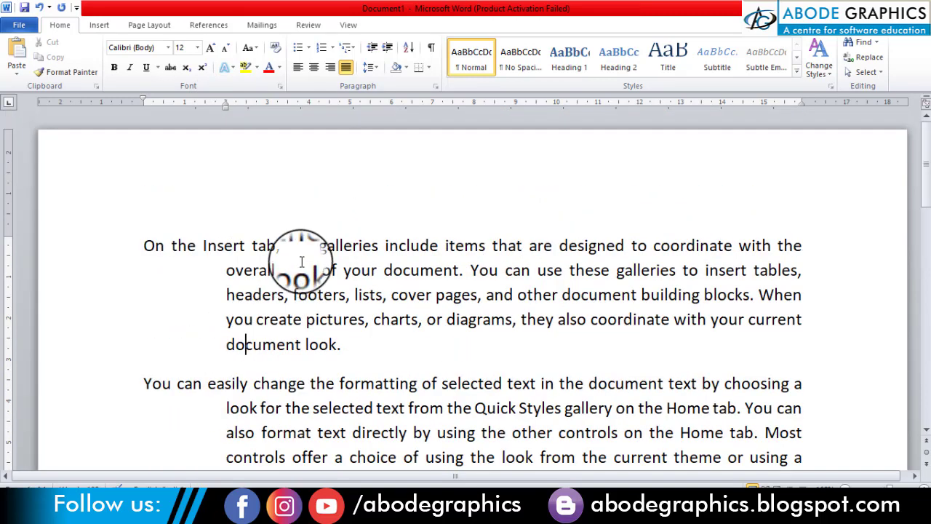
{"action": "left_click", "coordinate": [301, 264]}
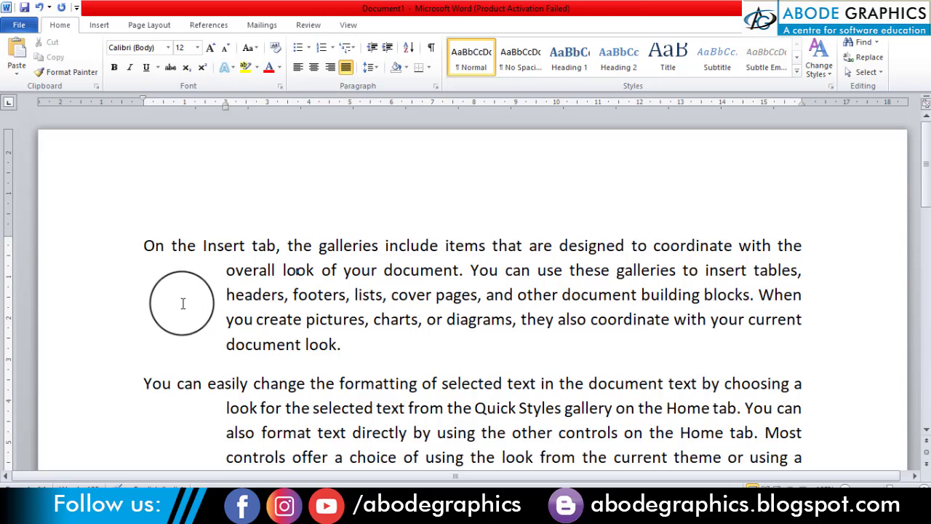
{"action": "key", "text": "ctrl+z"}
Step: Split the text into questions and answers labelled Q.1, Ans., Q.2 and Ans., with a tab after each label
{"action": "left_click", "coordinate": [537, 295]}
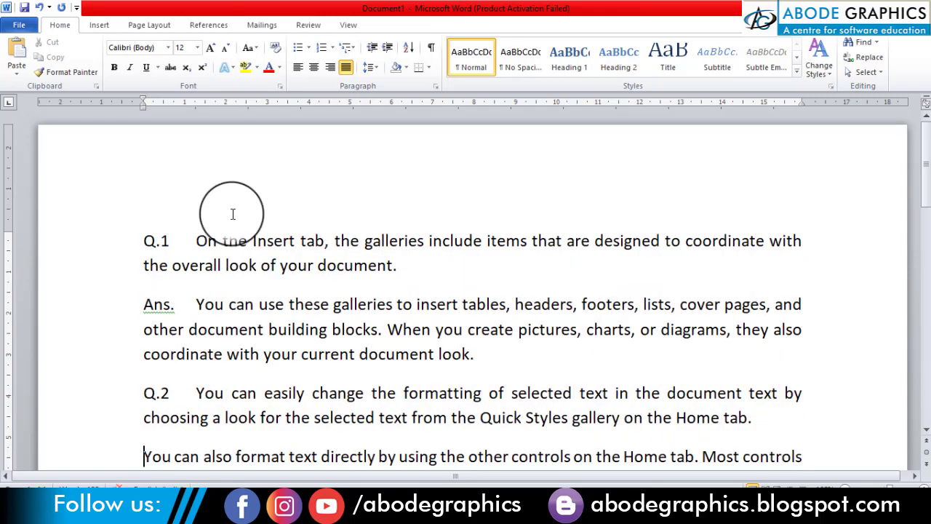
{"action": "type", "text": "Ans."}
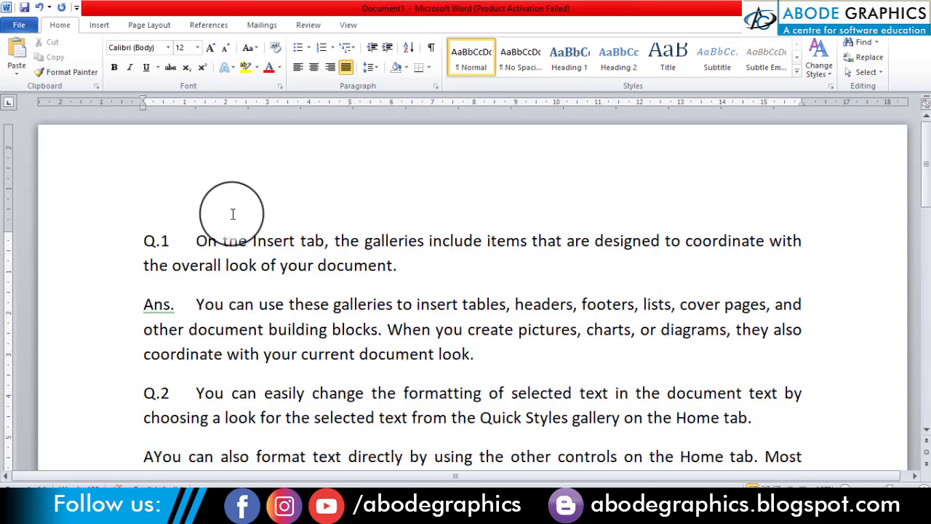
{"action": "key", "text": "Tab"}
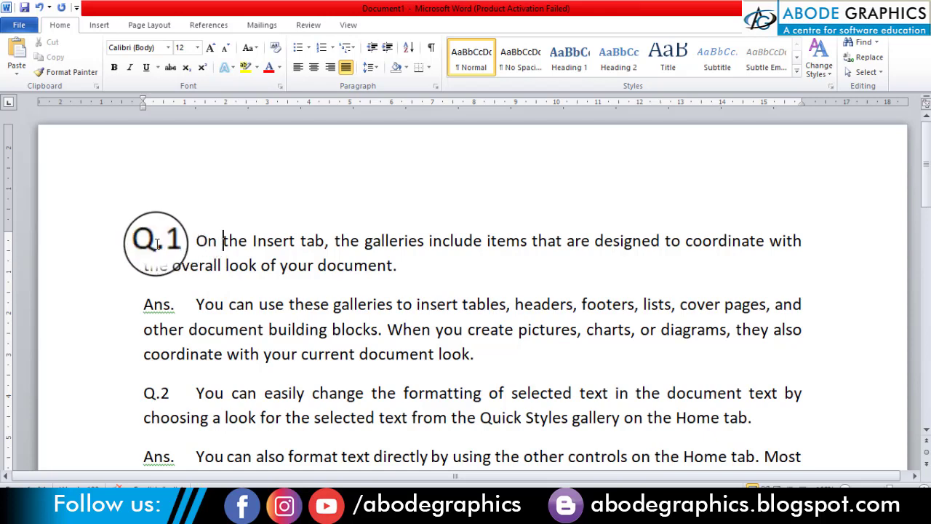
{"action": "double_click", "coordinate": [125, 259]}
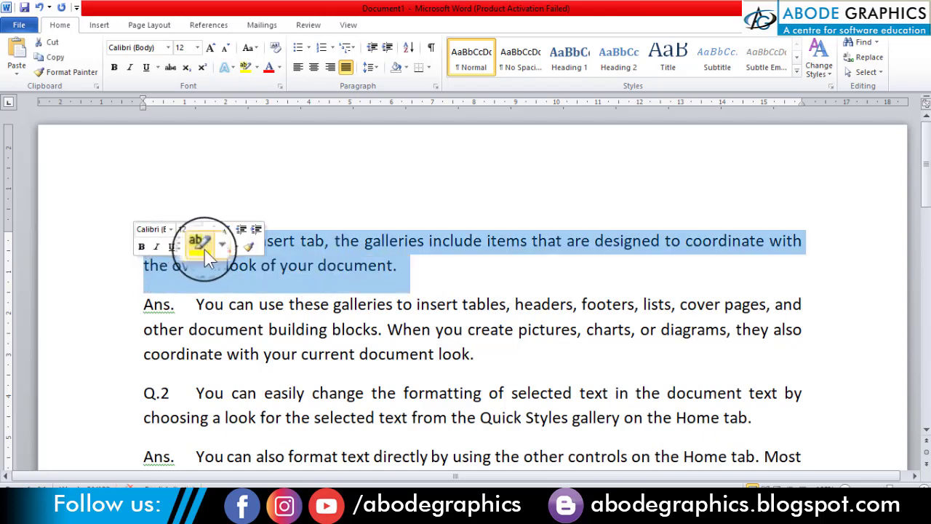
{"action": "left_click", "coordinate": [205, 265]}
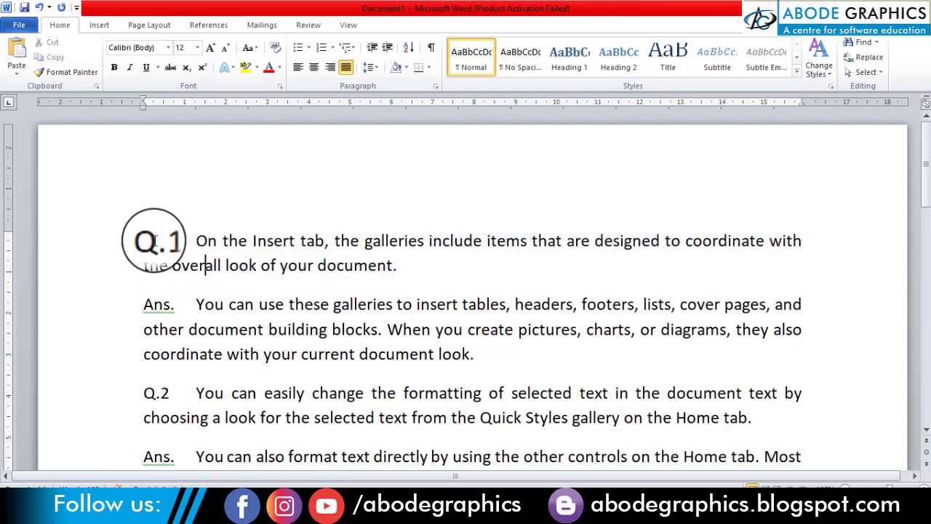
{"action": "left_click_drag", "start_coordinate": [139, 243], "coordinate": [163, 249]}
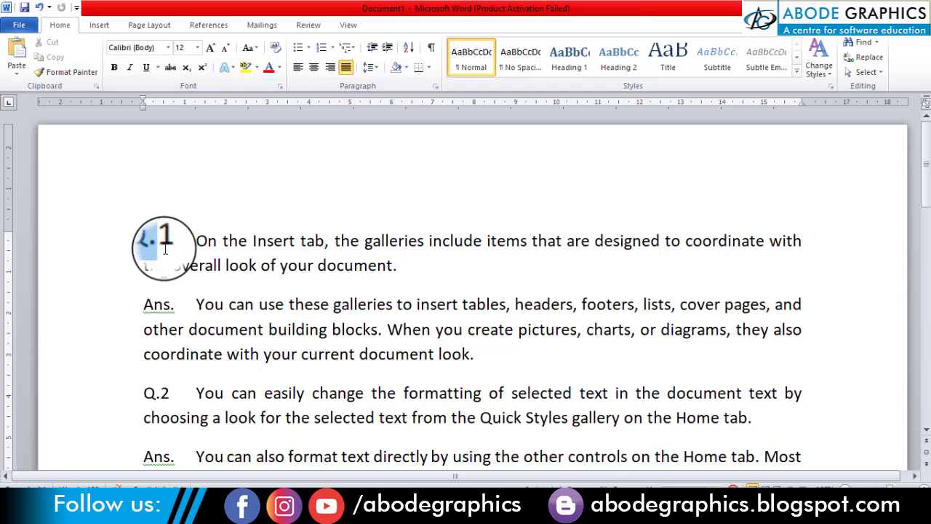
{"action": "left_click", "coordinate": [163, 266]}
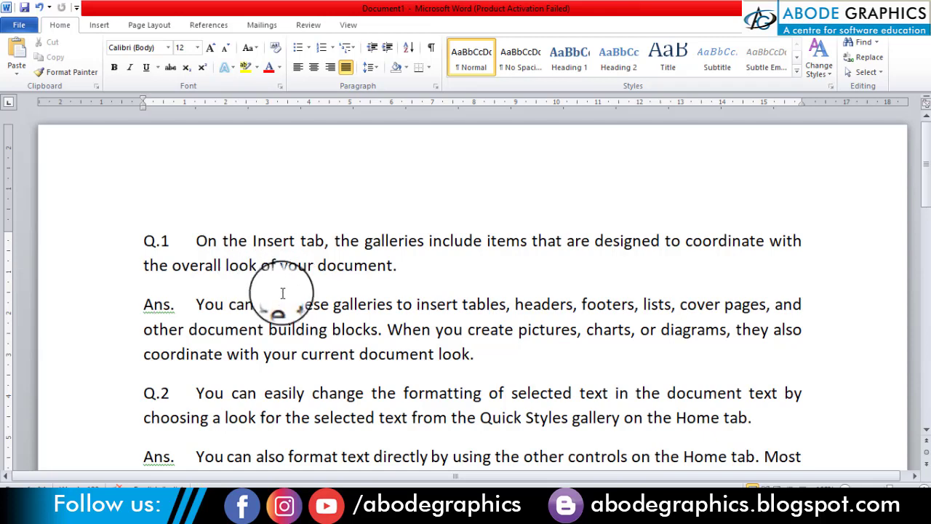
{"action": "left_click_drag", "start_coordinate": [161, 240], "coordinate": [174, 400]}
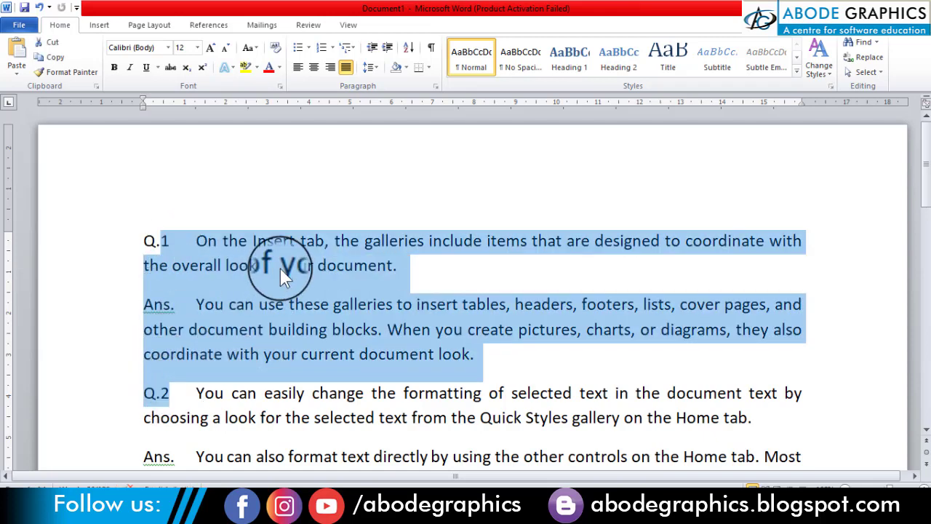
Step: Try a hanging indent on the first answer paragraph, and remove it
{"action": "left_click", "coordinate": [280, 268]}
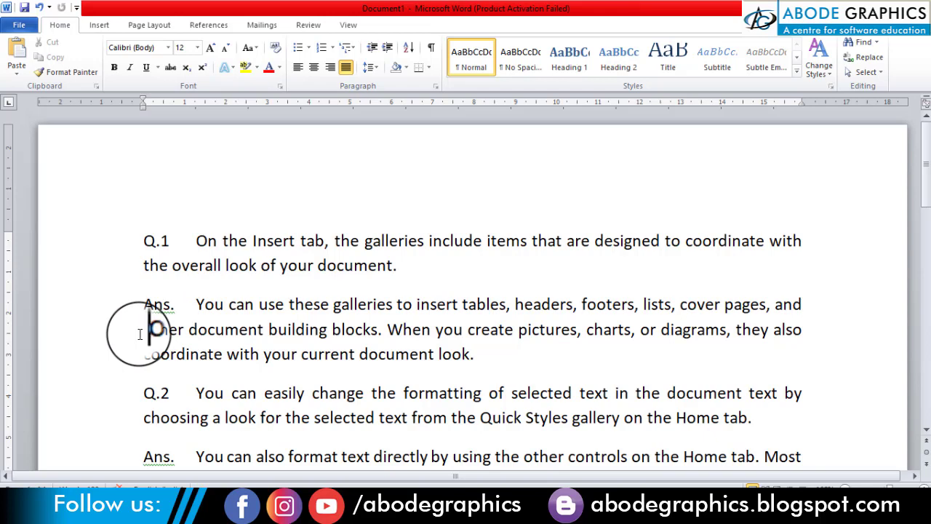
{"action": "key", "text": "ctrl+t"}
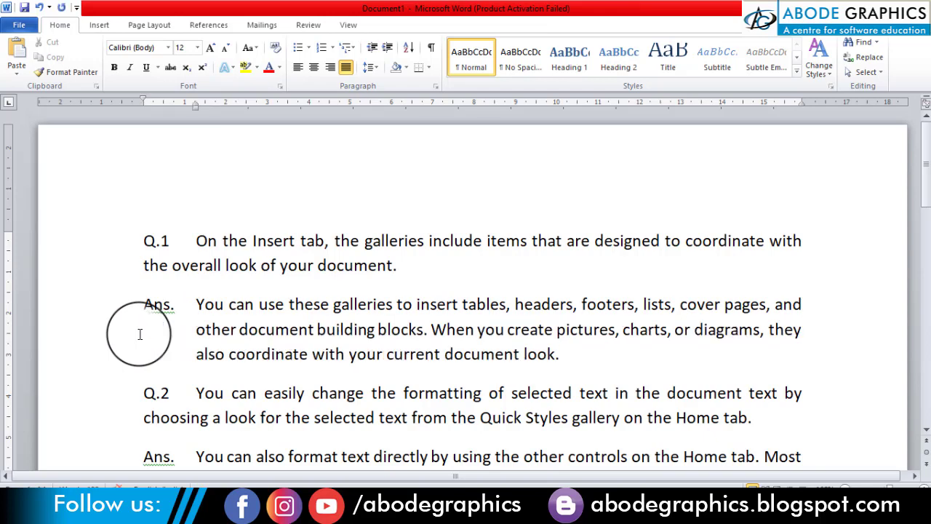
{"action": "key", "text": "ctrl+shift+t"}
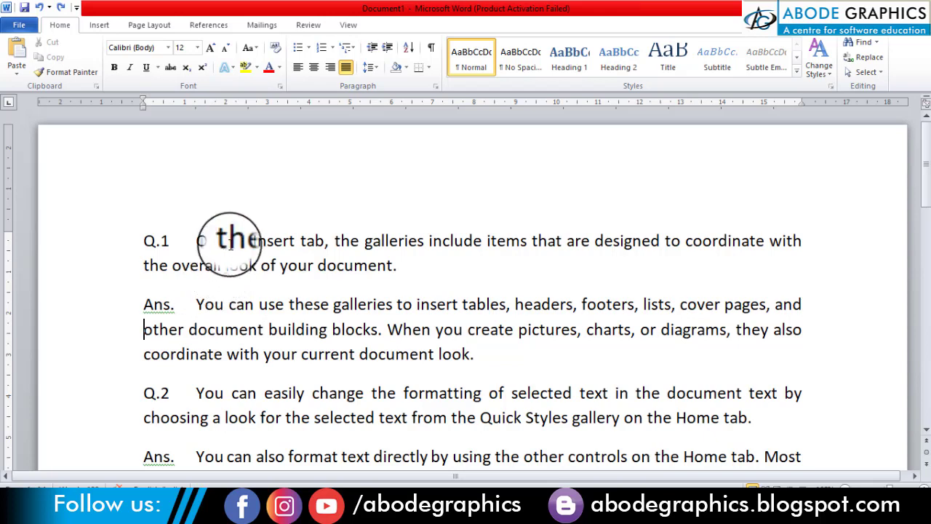
Step: Give all four question and answer paragraphs a hanging indent of about 1.25 cm using the ruler, aligned with the text after the labels
{"action": "left_click_drag", "start_coordinate": [223, 241], "coordinate": [262, 425]}
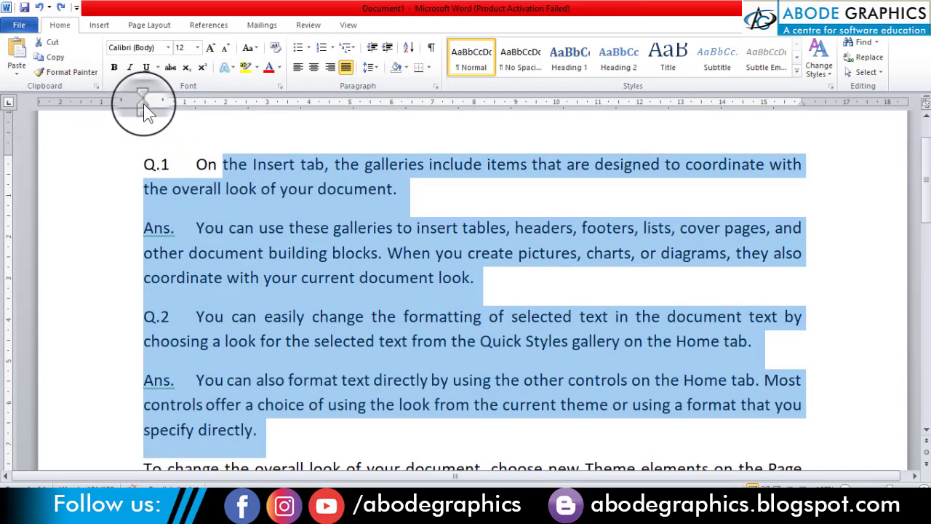
{"action": "left_click_drag", "start_coordinate": [143, 106], "coordinate": [197, 92]}
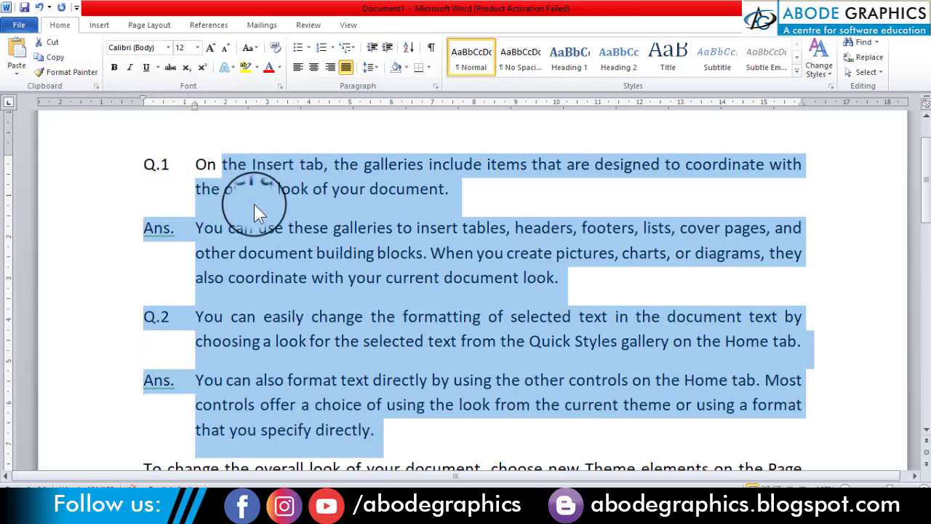
{"action": "left_click", "coordinate": [254, 204]}
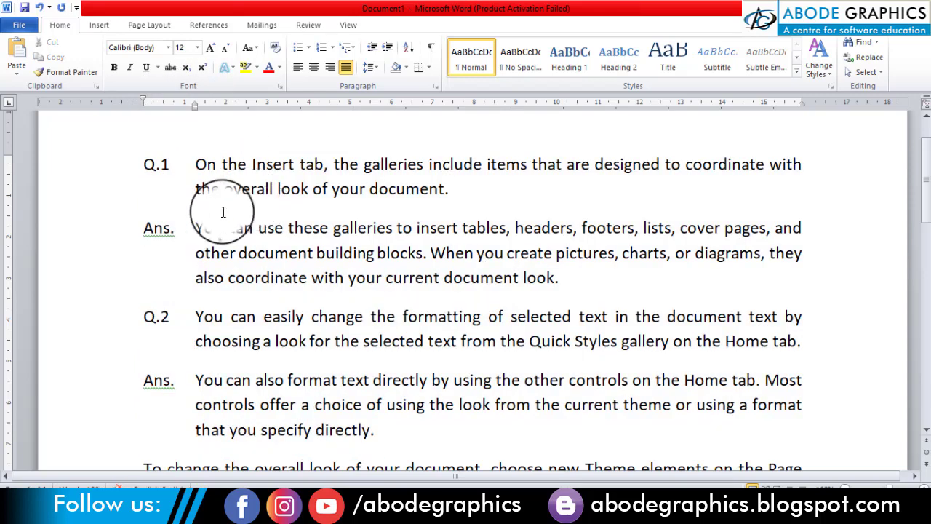
{"action": "left_click", "coordinate": [194, 160]}
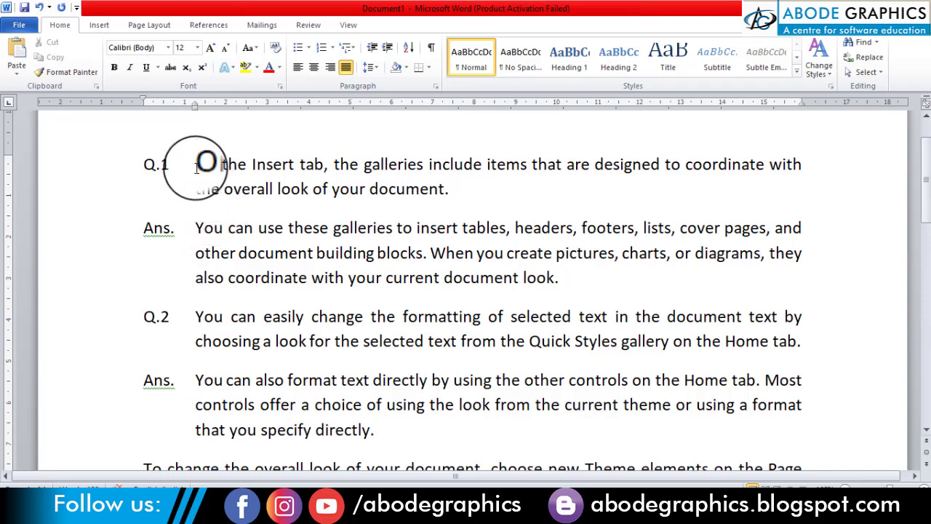
{"action": "left_click_drag", "start_coordinate": [201, 166], "coordinate": [305, 408]}
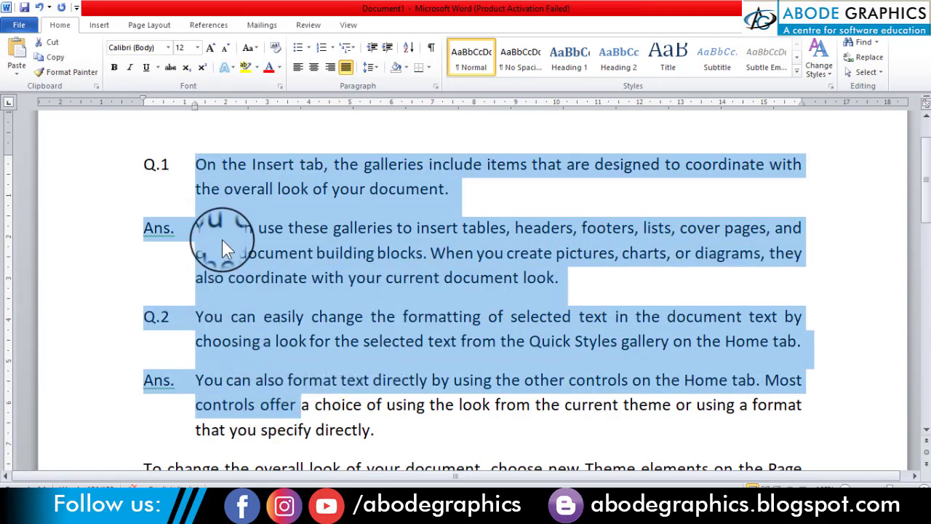
{"action": "left_click", "coordinate": [222, 239]}
{"action": "scroll", "coordinate": [221, 239], "scroll_direction": "down", "scroll_amount": 3}
{"action": "scroll", "coordinate": [149, 200], "scroll_direction": "down", "scroll_amount": 2}
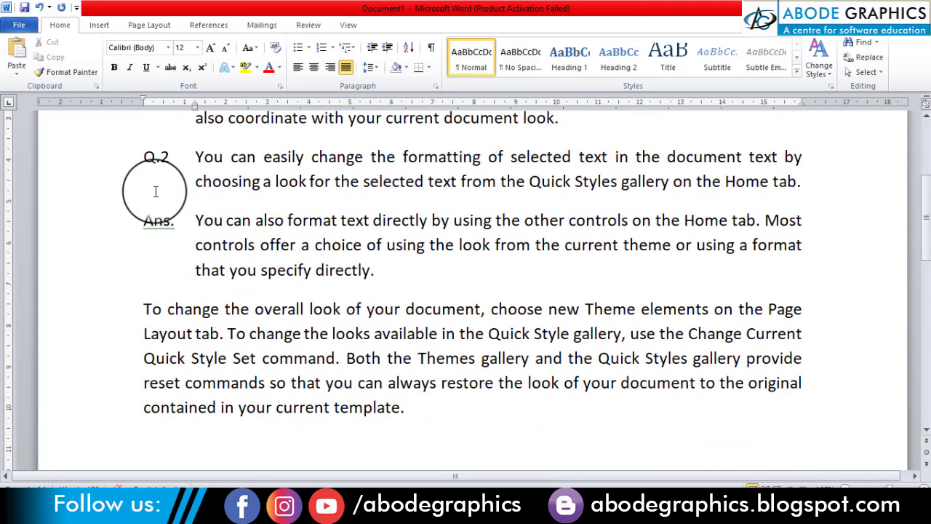
{"action": "left_click", "coordinate": [288, 349]}
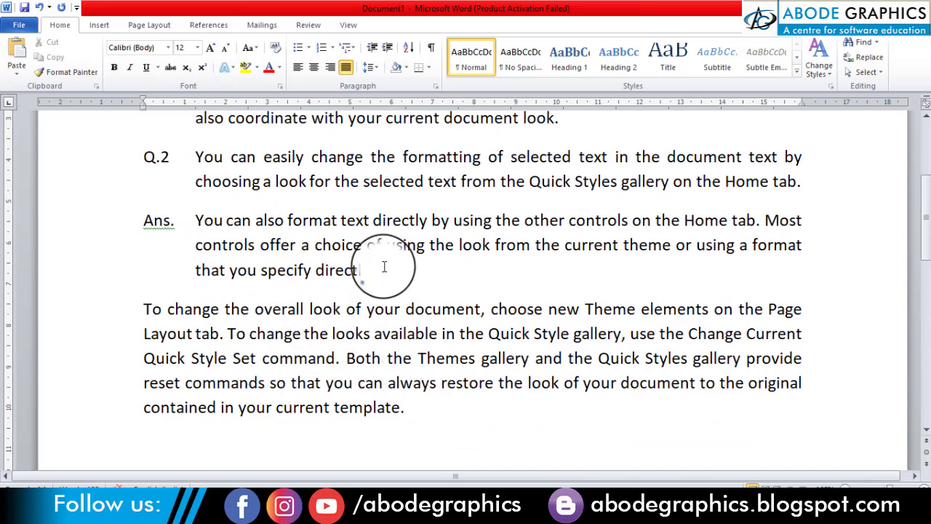
{"action": "scroll", "coordinate": [419, 260], "scroll_direction": "up", "scroll_amount": 4}
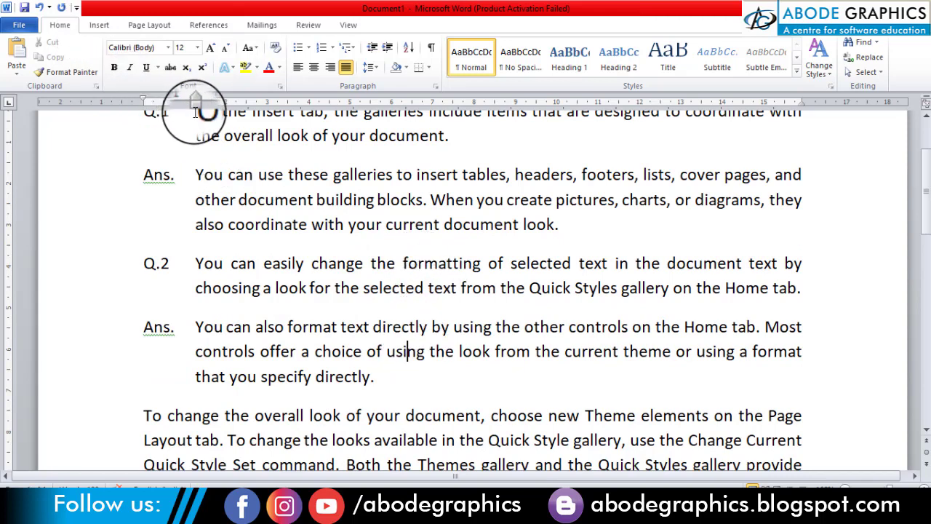
Step: Give the last paragraph, beginning "To change the overall look", a left indent of about 4 cm using the ruler
{"action": "left_click", "coordinate": [333, 416]}
{"action": "scroll", "coordinate": [320, 418], "scroll_direction": "down", "scroll_amount": 4}
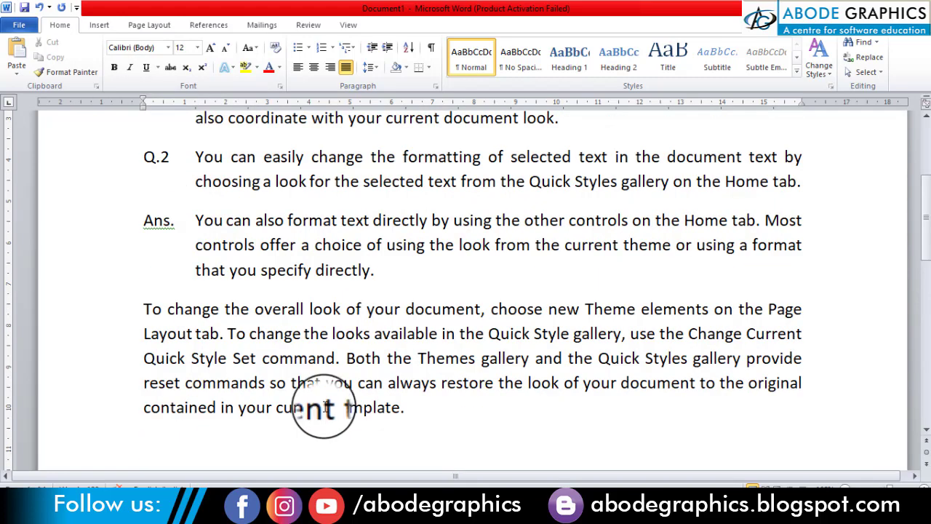
{"action": "left_click", "coordinate": [329, 334]}
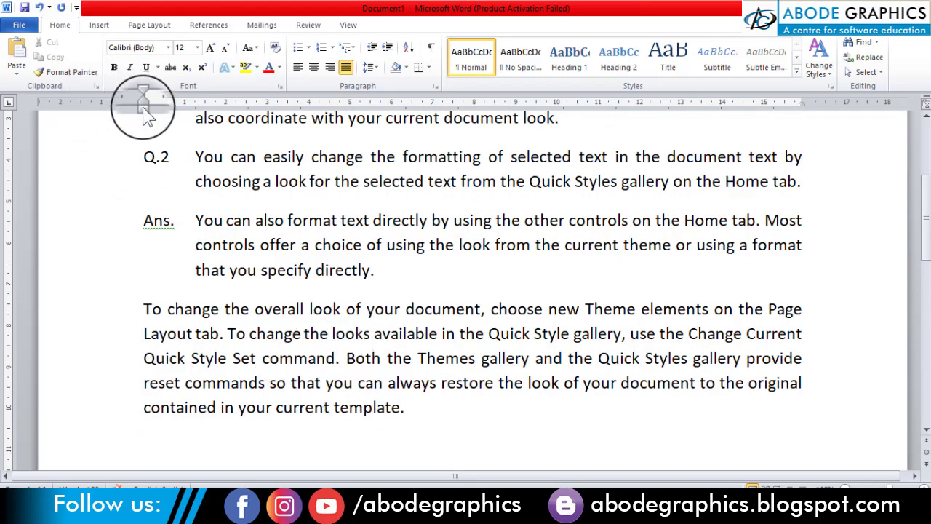
{"action": "left_click_drag", "start_coordinate": [144, 108], "coordinate": [311, 104]}
{"action": "left_click", "coordinate": [373, 358]}
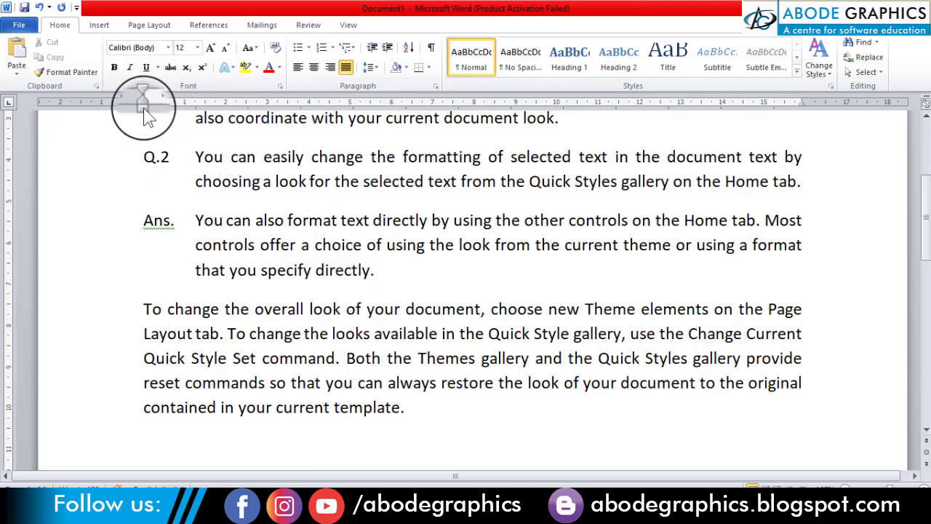
{"action": "left_click_drag", "start_coordinate": [144, 108], "coordinate": [311, 101]}
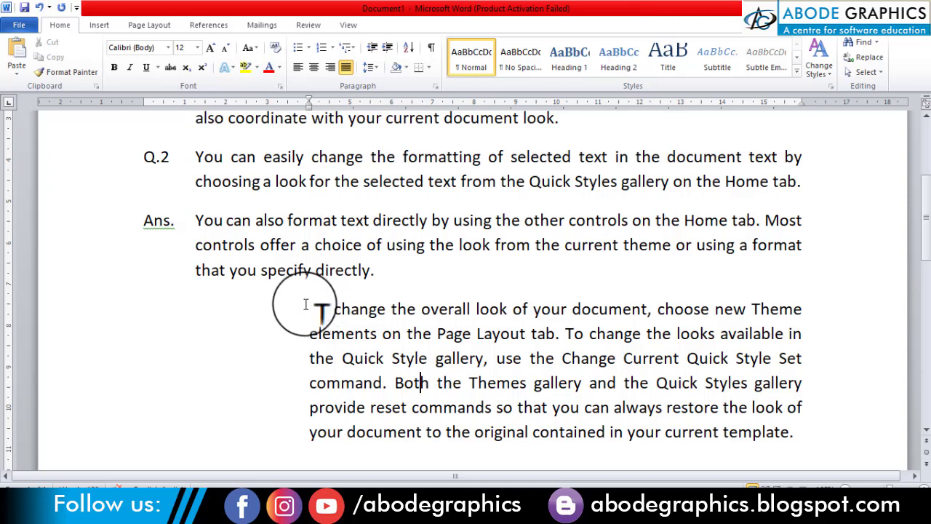
{"action": "left_click", "coordinate": [436, 349]}
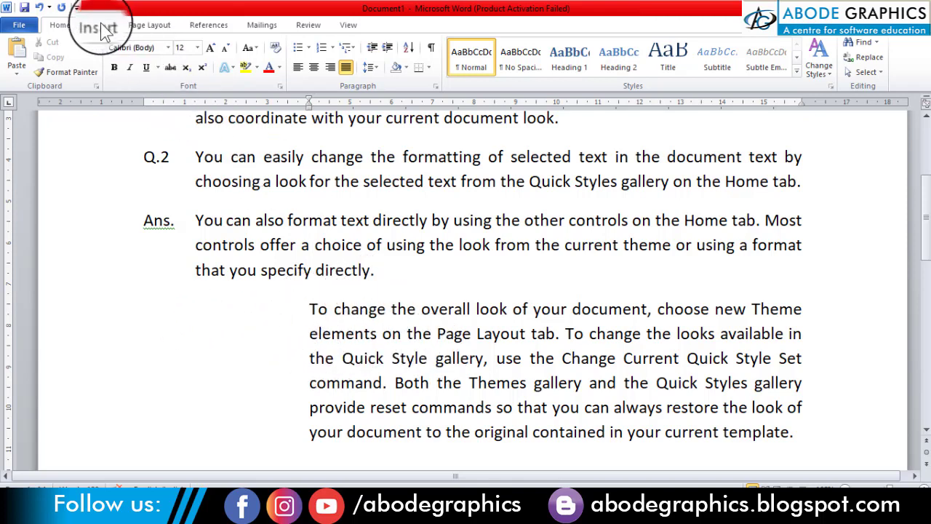
Step: Draw a rectangle about 3.28 cm high and 4.19 cm wide in the empty space beside the indented last paragraph
{"action": "left_click", "coordinate": [99, 25]}
{"action": "left_click", "coordinate": [200, 65]}
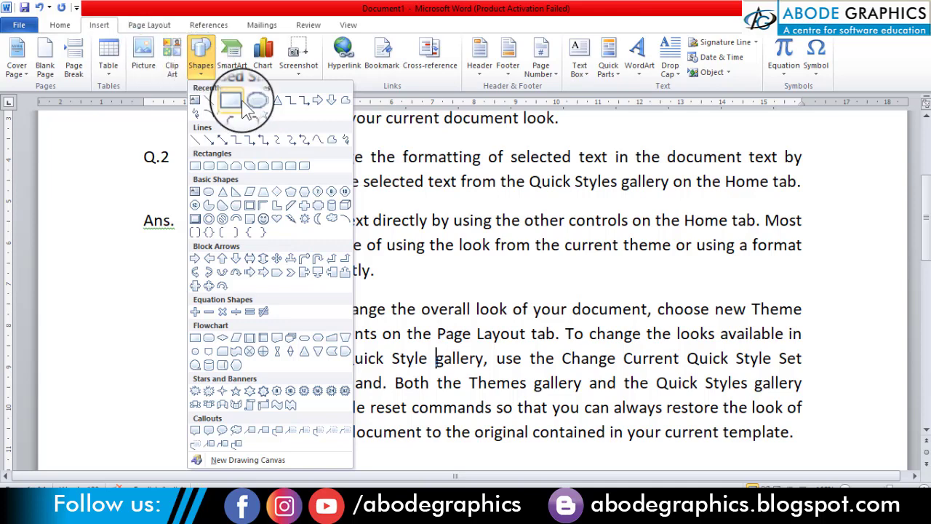
{"action": "left_click", "coordinate": [243, 100]}
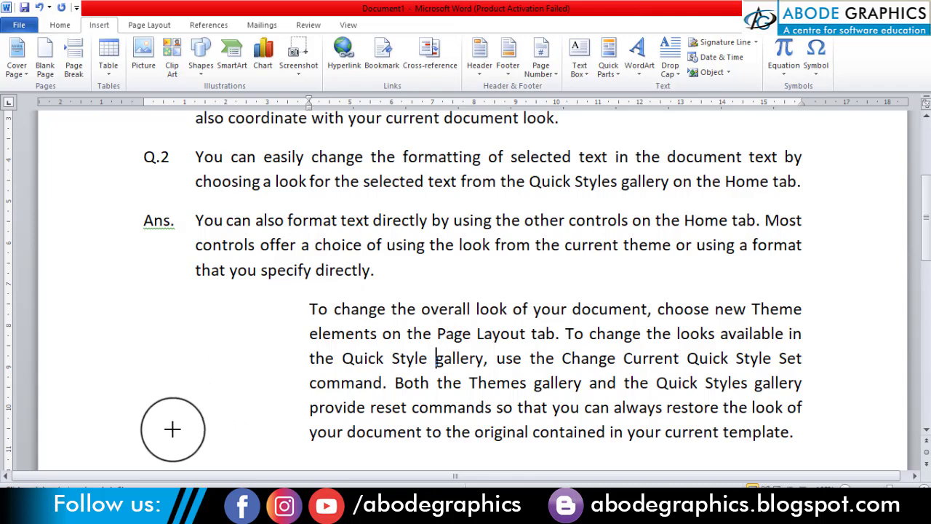
{"action": "left_click_drag", "start_coordinate": [172, 429], "coordinate": [129, 438]}
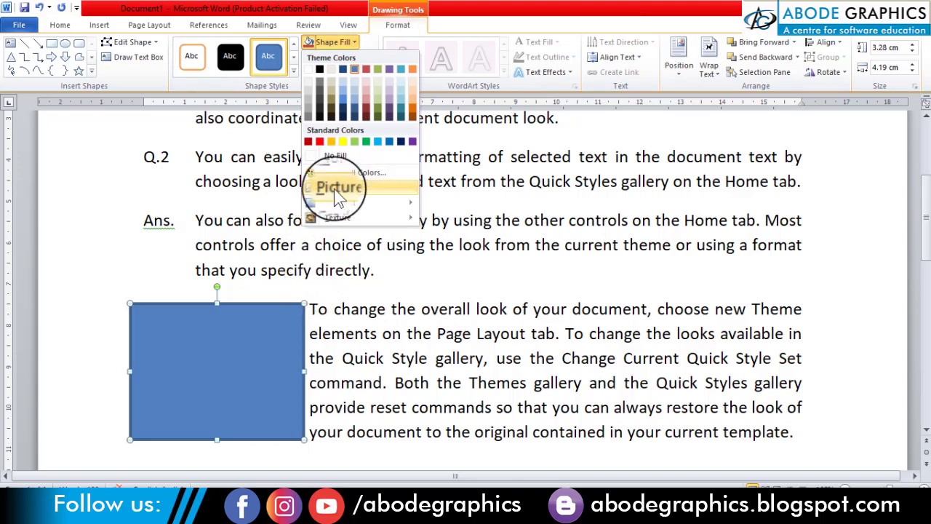
Step: Fill the rectangle with the picture from Downloads of a surprised man in a red shirt holding his cheeks
{"action": "left_click", "coordinate": [333, 188]}
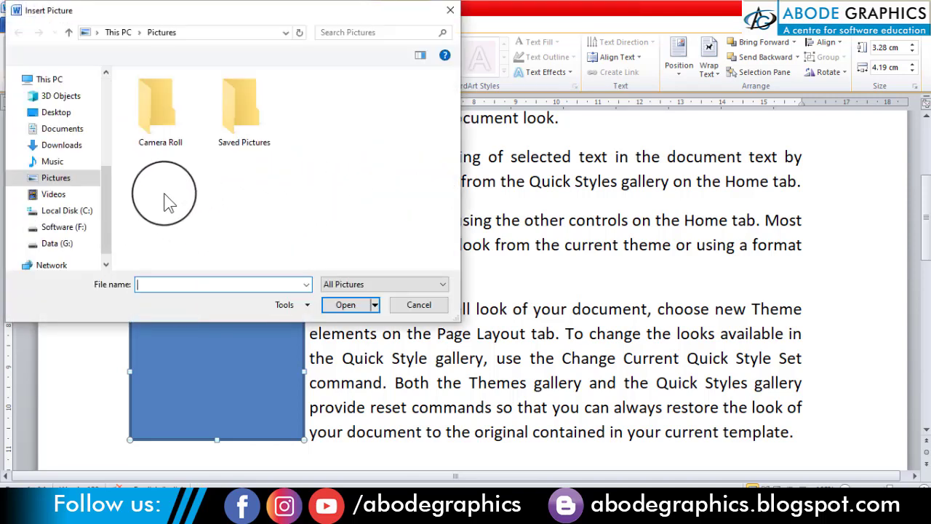
{"action": "left_click", "coordinate": [63, 147]}
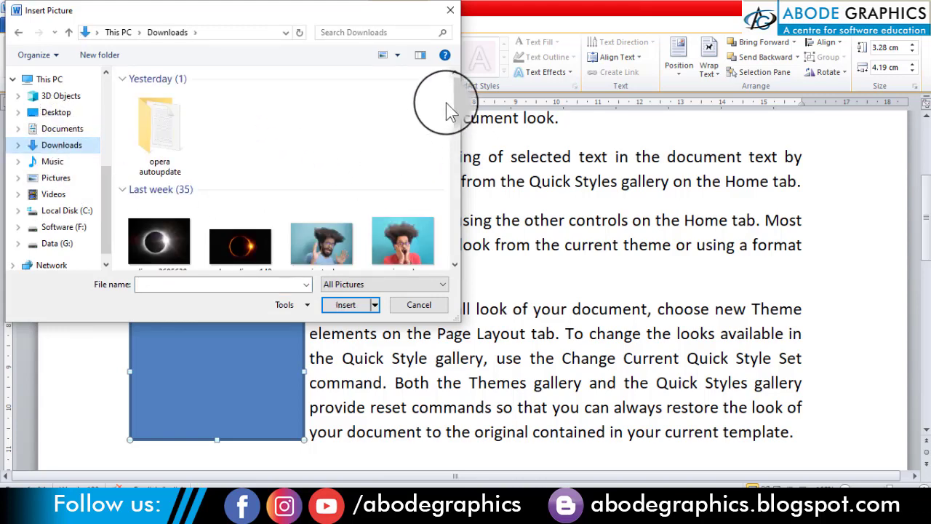
{"action": "left_click", "coordinate": [413, 243]}
{"action": "left_click", "coordinate": [359, 305]}
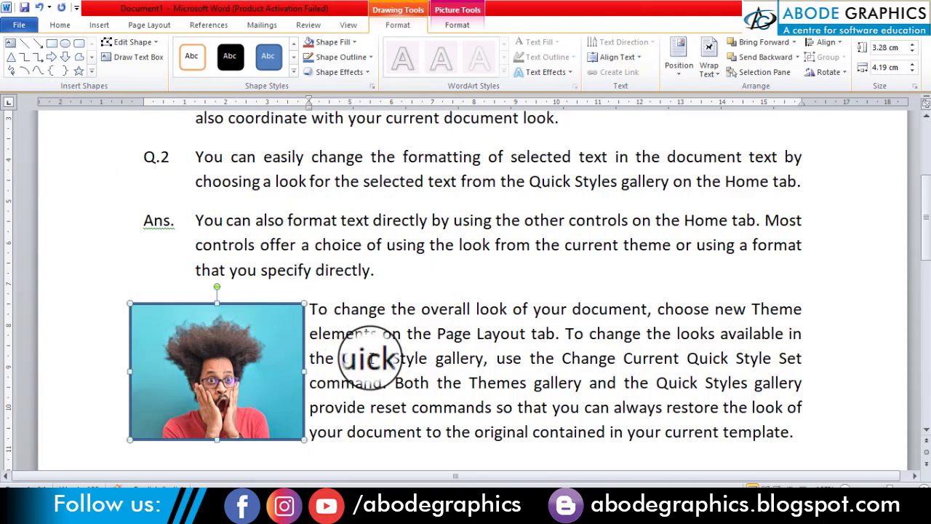
{"action": "left_click", "coordinate": [369, 358]}
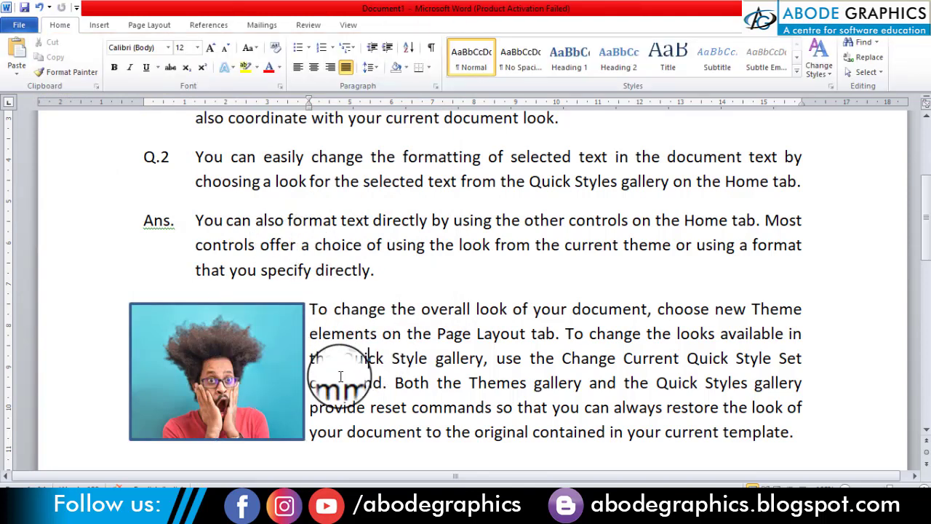
Step: Try moving the picture to the right end of the last paragraph, and move it back to the paragraph's left side
{"action": "left_click", "coordinate": [238, 349]}
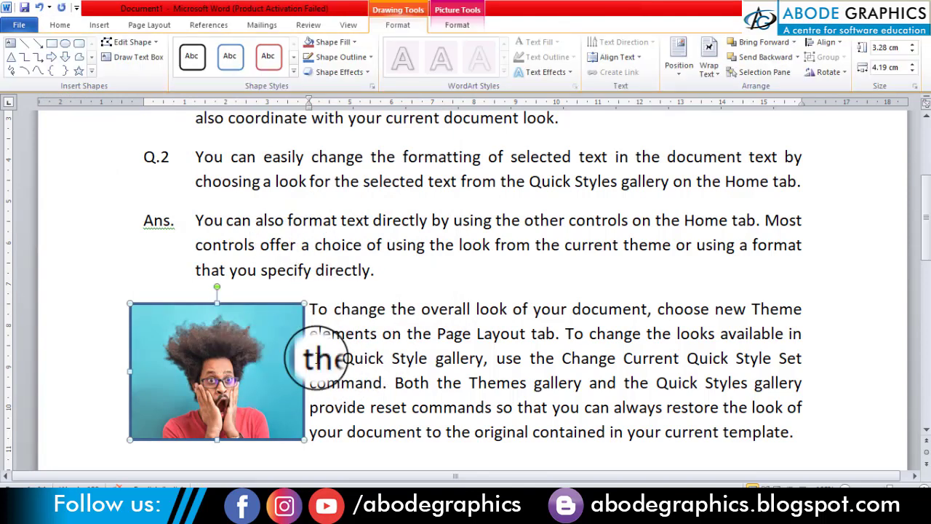
{"action": "left_click", "coordinate": [384, 356]}
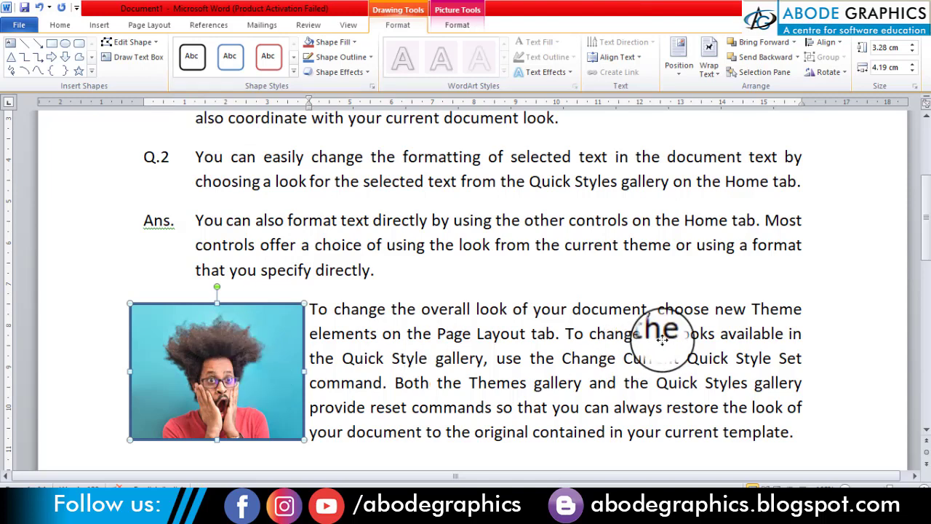
{"action": "left_click_drag", "start_coordinate": [662, 336], "coordinate": [731, 349]}
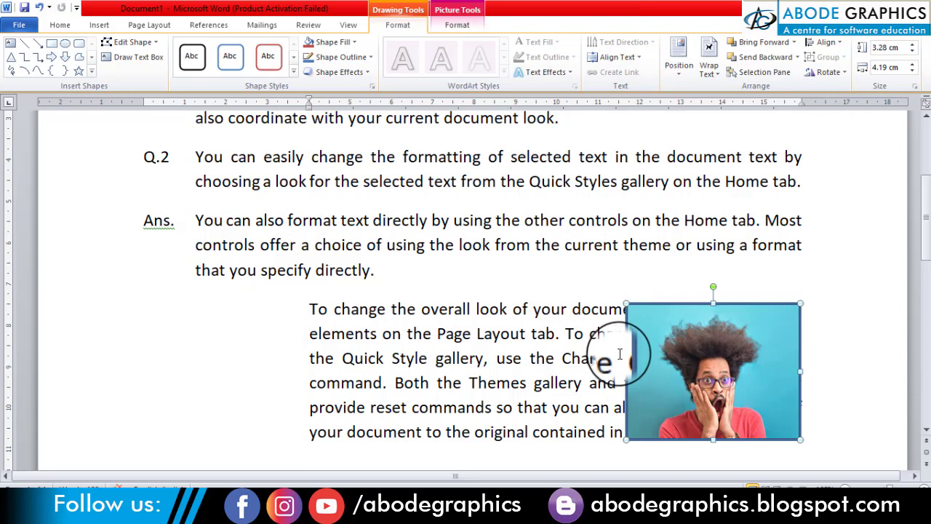
{"action": "left_click_drag", "start_coordinate": [633, 357], "coordinate": [187, 364]}
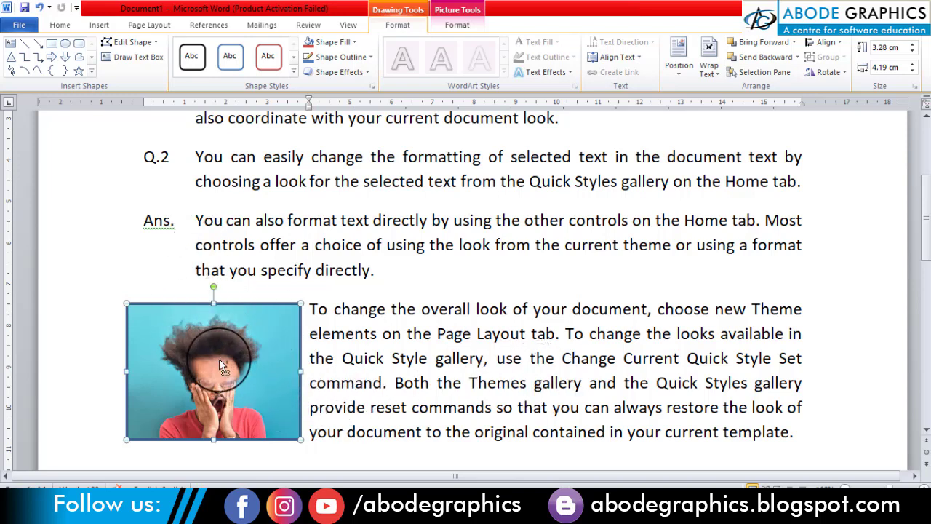
Step: Place a copy of the picture at the right end of the second answer and shrink it to about 1.86 cm high by 3.07 cm wide
{"action": "left_click_drag", "start_coordinate": [220, 360], "coordinate": [716, 254]}
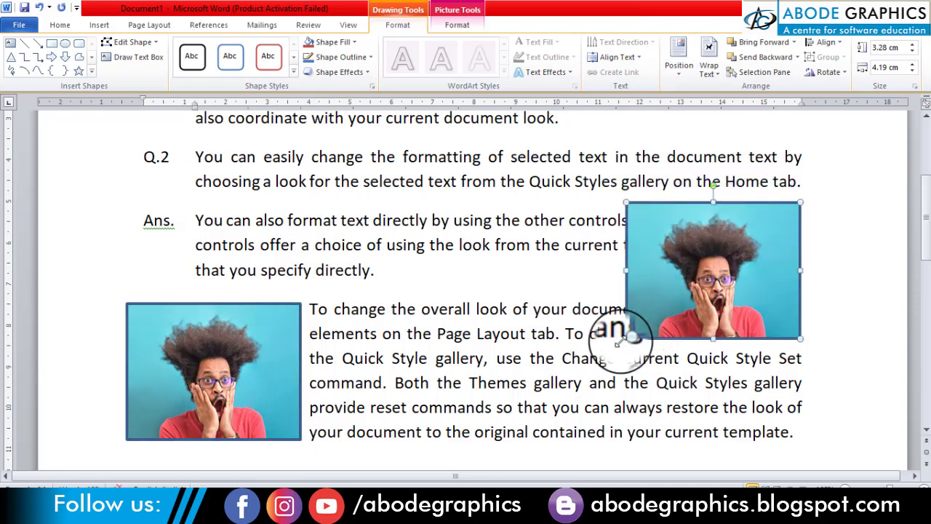
{"action": "left_click_drag", "start_coordinate": [624, 338], "coordinate": [672, 279]}
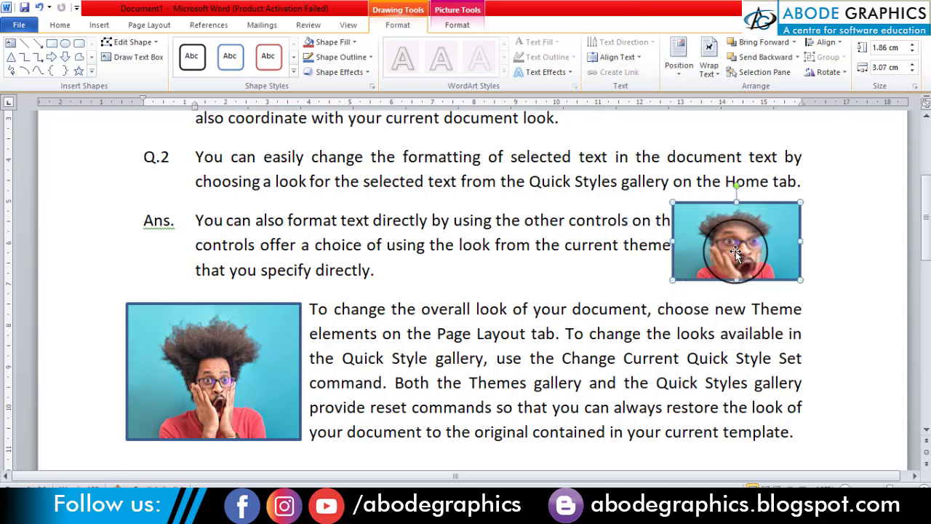
{"action": "mouse_move", "coordinate": [723, 244]}
{"action": "left_mouse_down"}
{"action": "mouse_move", "coordinate": [713, 270]}
{"action": "mouse_move", "coordinate": [706, 245]}
{"action": "mouse_move", "coordinate": [721, 249]}
{"action": "left_mouse_up"}
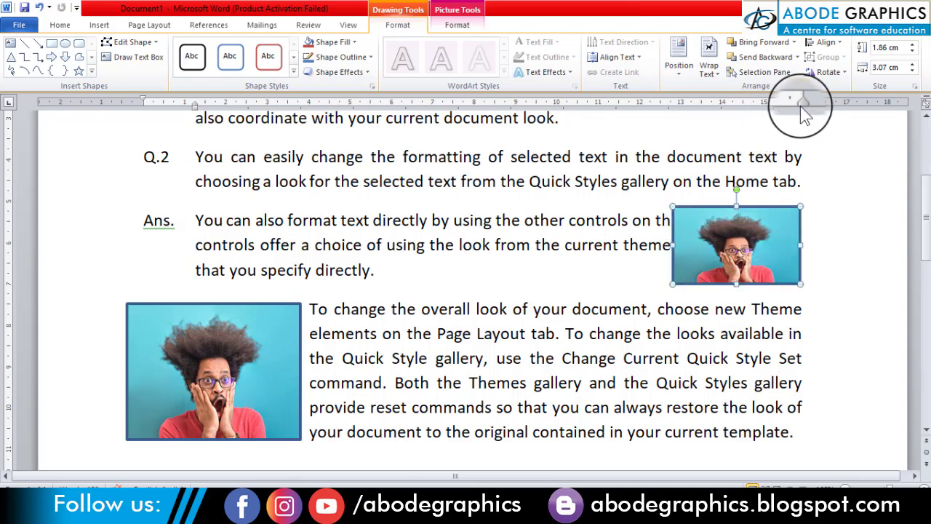
Step: Try pulling the right indent of the second question in to about 12.25 cm on the ruler, and undo it
{"action": "left_click_drag", "start_coordinate": [802, 106], "coordinate": [657, 106]}
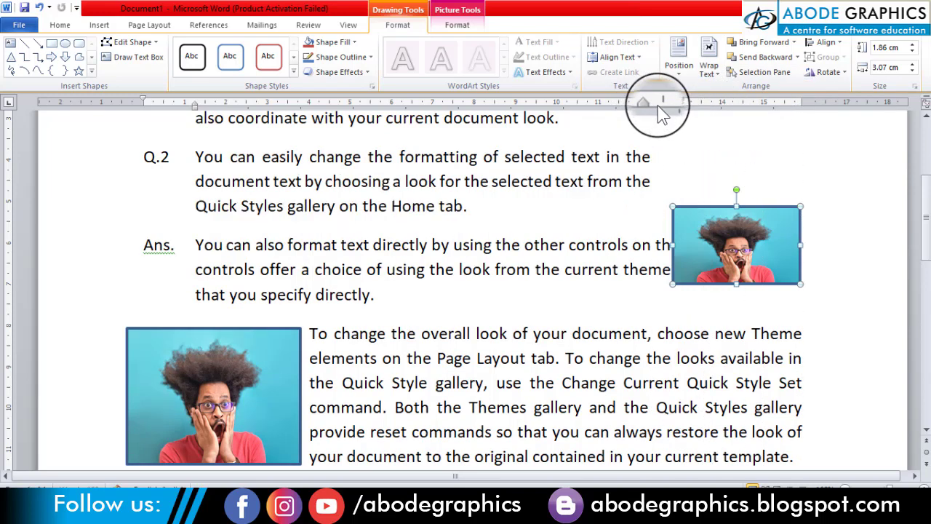
{"action": "key", "text": "ctrl+z"}
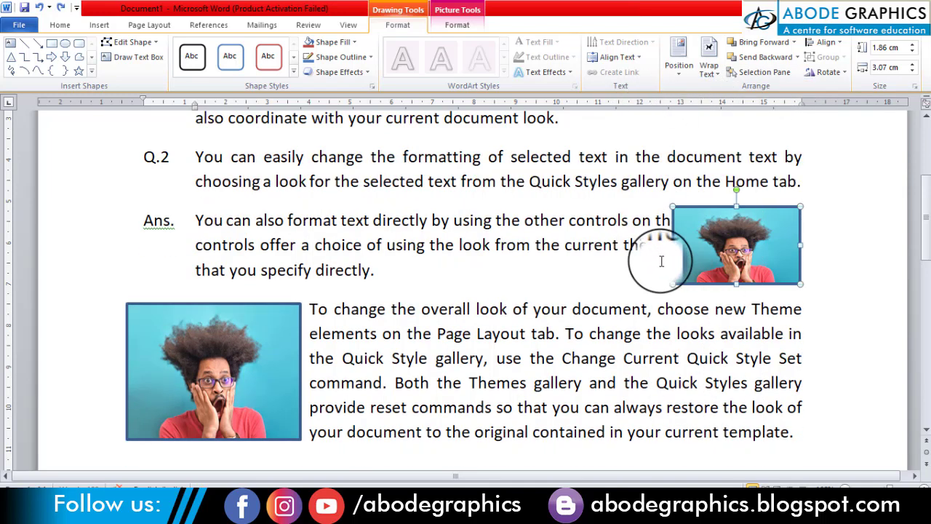
Step: Pull the right indent of the second answer in to about 12.5 cm on the ruler, clear of the picture
{"action": "left_click", "coordinate": [619, 254]}
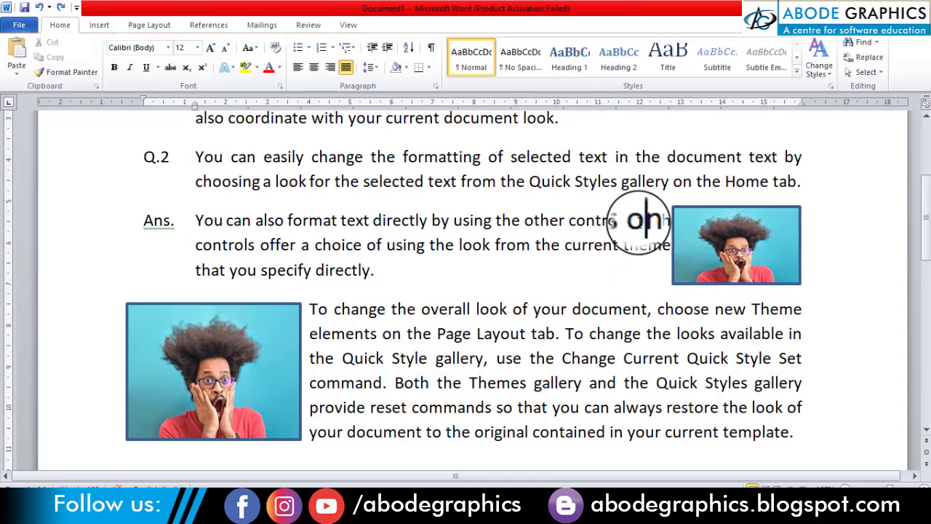
{"action": "left_click", "coordinate": [643, 219]}
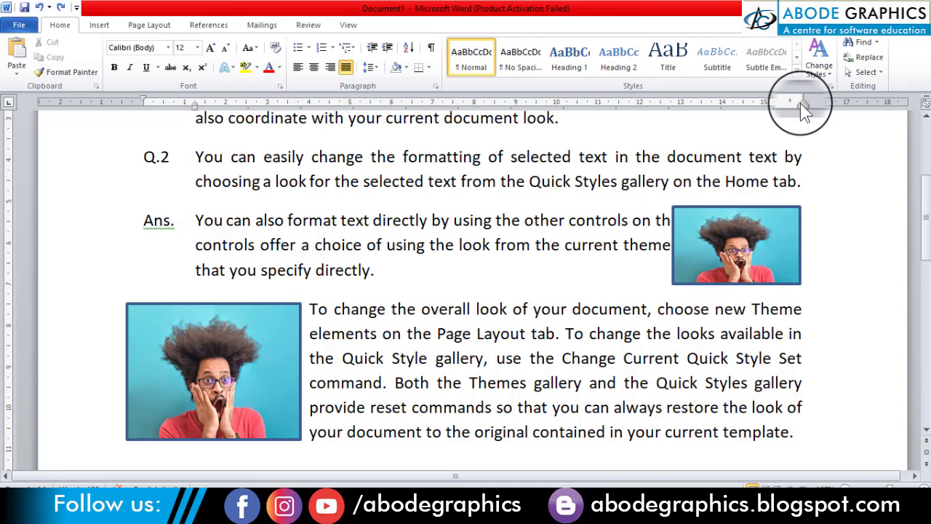
{"action": "left_click_drag", "start_coordinate": [800, 104], "coordinate": [662, 106]}
Step: Nudge the small picture slightly down so it sits centred in the space beside the second answer
{"action": "left_click", "coordinate": [743, 259]}
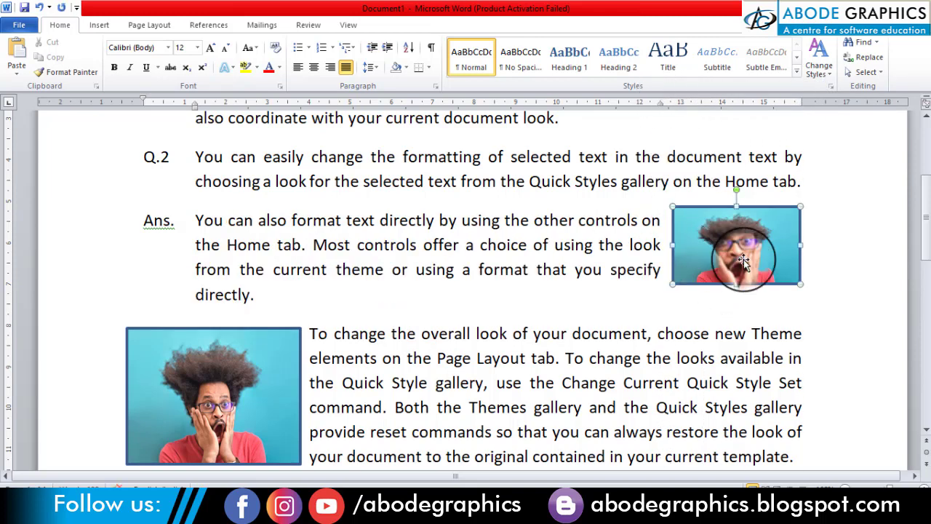
{"action": "left_click_drag", "start_coordinate": [731, 234], "coordinate": [720, 244]}
{"action": "left_click", "coordinate": [635, 245]}
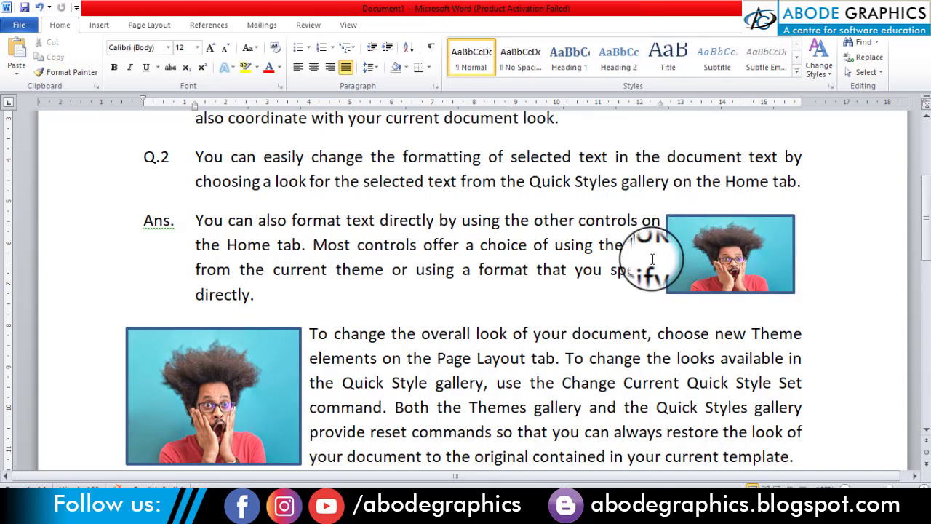
{"action": "left_click", "coordinate": [721, 253]}
{"action": "left_click_drag", "start_coordinate": [722, 253], "coordinate": [711, 269]}
{"action": "left_click", "coordinate": [547, 258]}
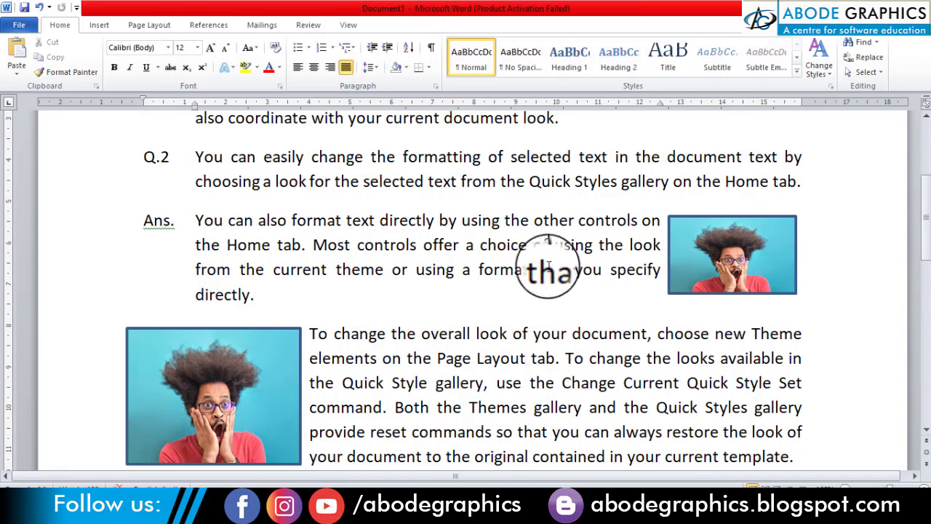
Step: Review the indents of the question-and-answer paragraphs and of the last paragraph beside its picture
{"action": "scroll", "coordinate": [549, 269], "scroll_direction": "up", "scroll_amount": 3}
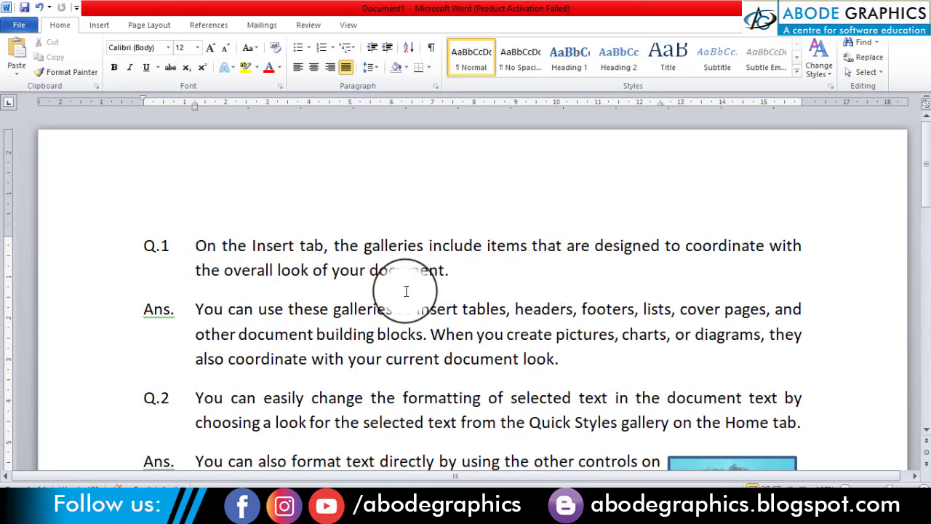
{"action": "scroll", "coordinate": [385, 246], "scroll_direction": "down", "scroll_amount": 3}
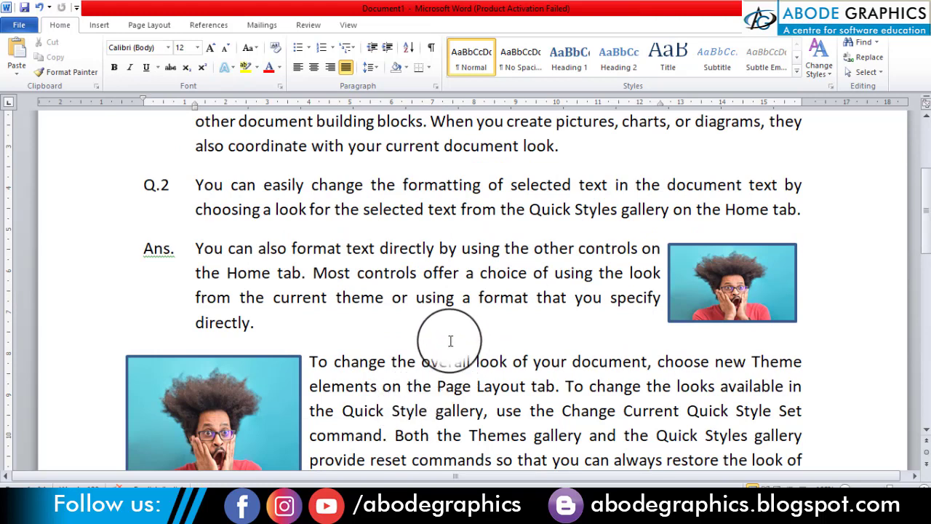
{"action": "left_click", "coordinate": [403, 291]}
{"action": "scroll", "coordinate": [403, 291], "scroll_direction": "up", "scroll_amount": 2}
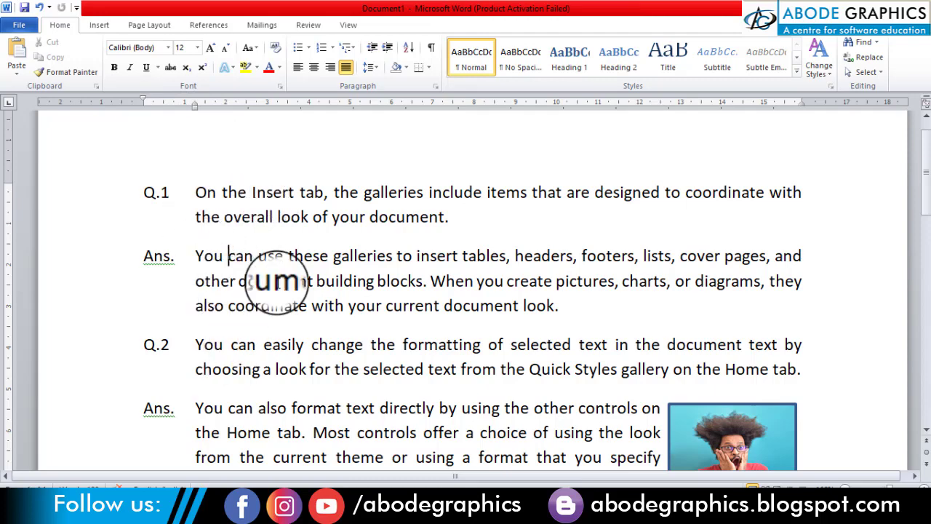
{"action": "scroll", "coordinate": [207, 247], "scroll_direction": "down", "scroll_amount": 6}
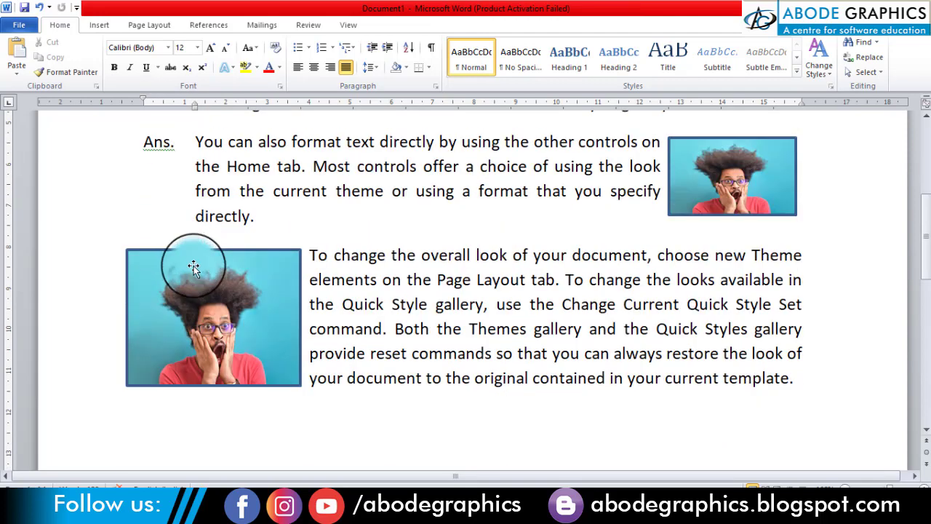
{"action": "left_click", "coordinate": [352, 294]}
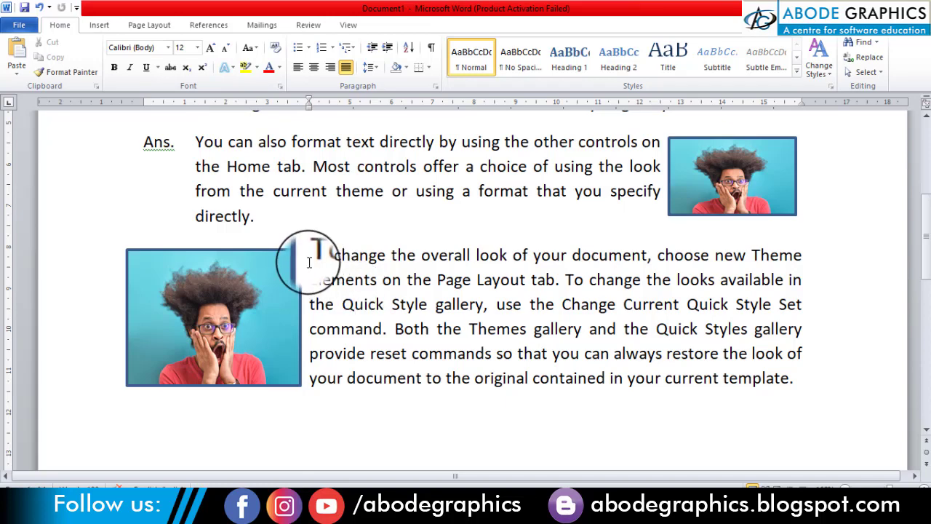
{"action": "left_click", "coordinate": [376, 305]}
{"action": "scroll", "coordinate": [480, 279], "scroll_direction": "up", "scroll_amount": 2}
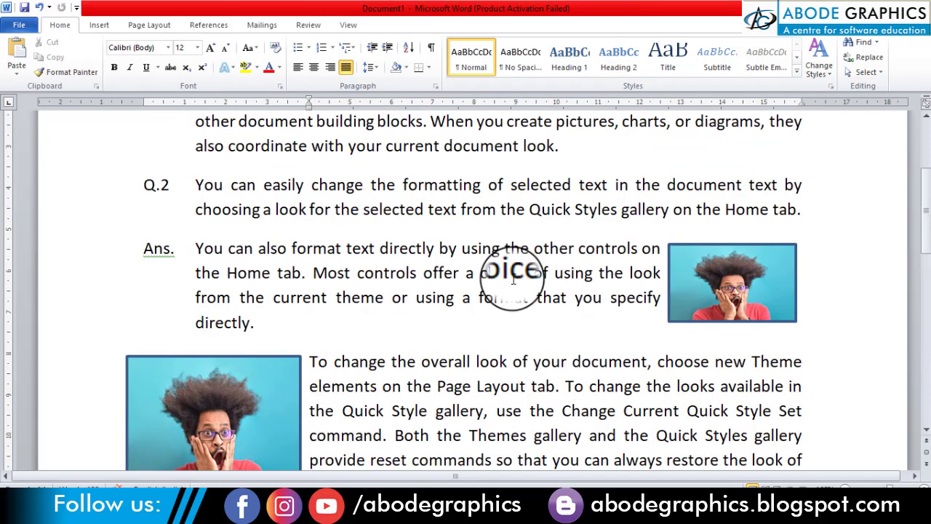